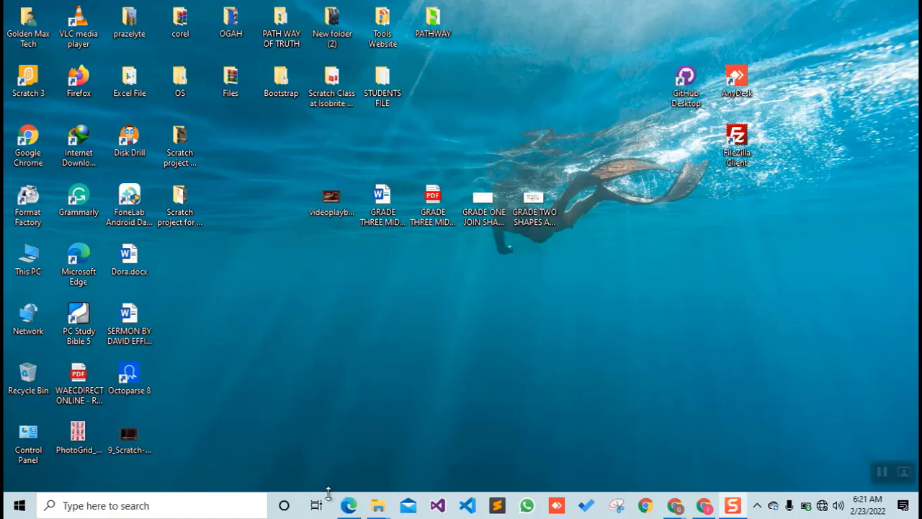
- View the GRADE THREE MIDTERM BREAK ACTIVITY PDF in Edge, and start Word with a new blank document
{"action": "left_click", "coordinate": [347, 505]}
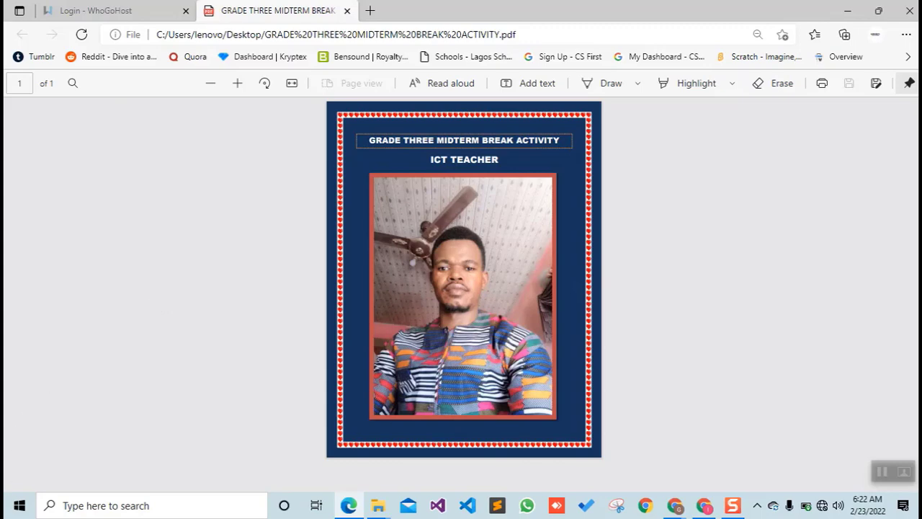
{"action": "left_click", "coordinate": [18, 510]}
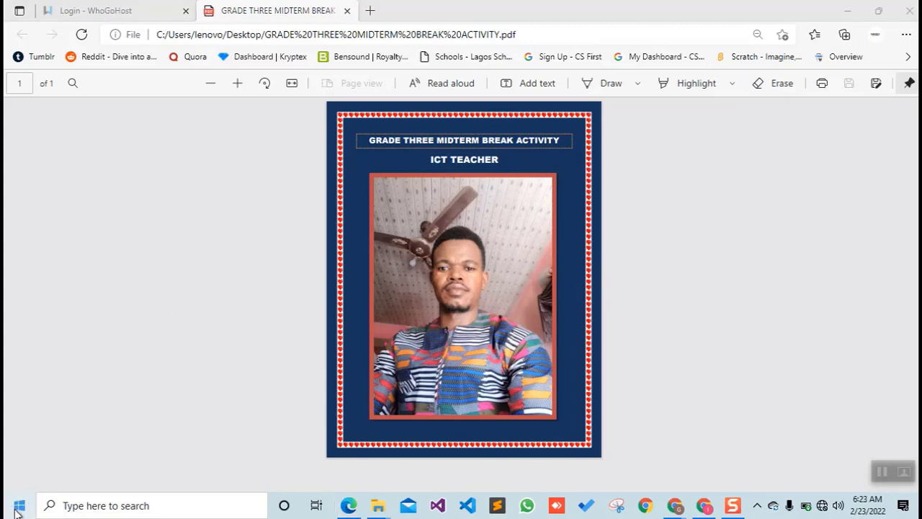
{"action": "left_click", "coordinate": [18, 510]}
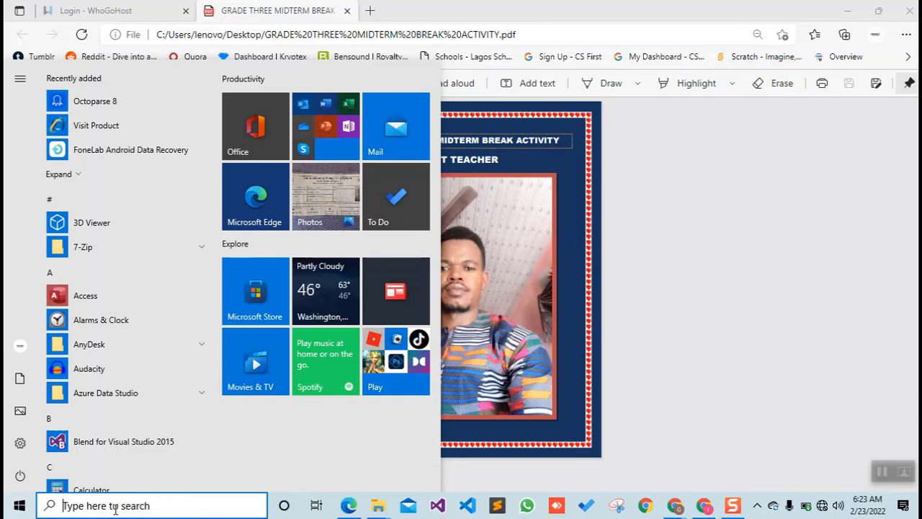
{"action": "type", "text": "word"}
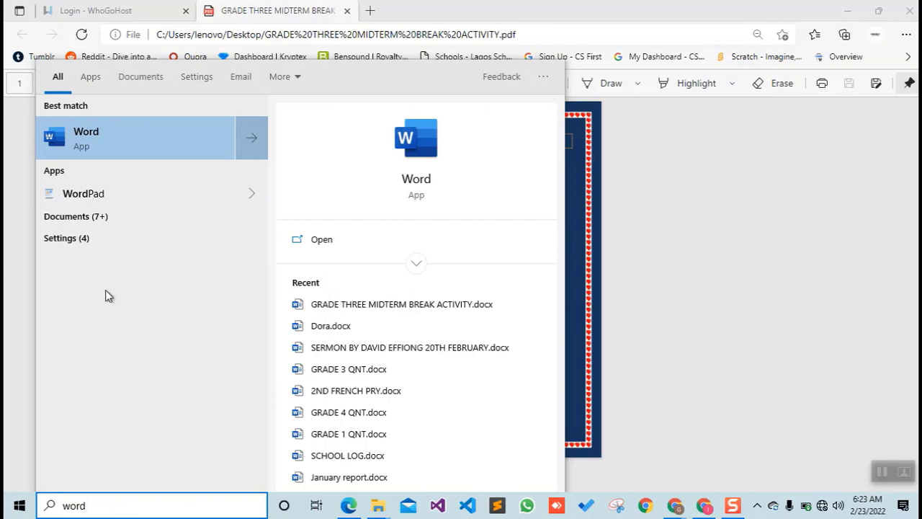
{"action": "left_click", "coordinate": [144, 136]}
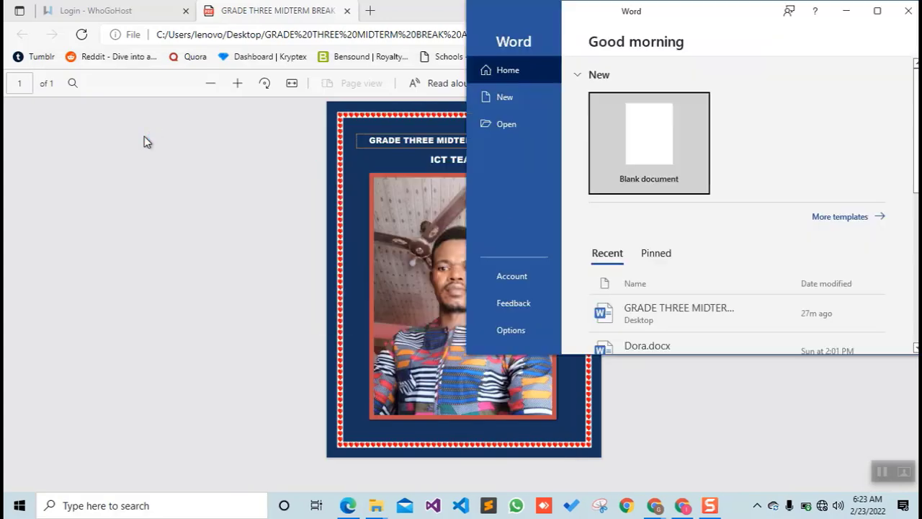
{"action": "left_click", "coordinate": [877, 11]}
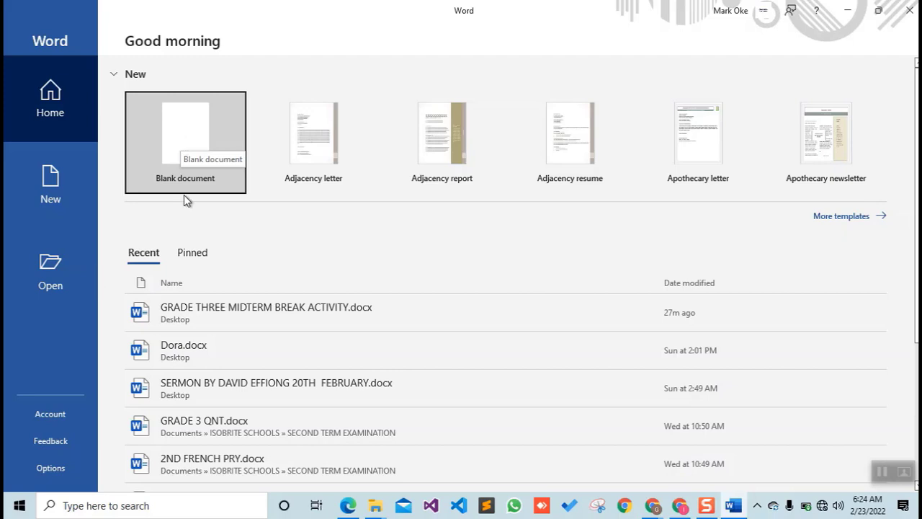
{"action": "left_click", "coordinate": [184, 141]}
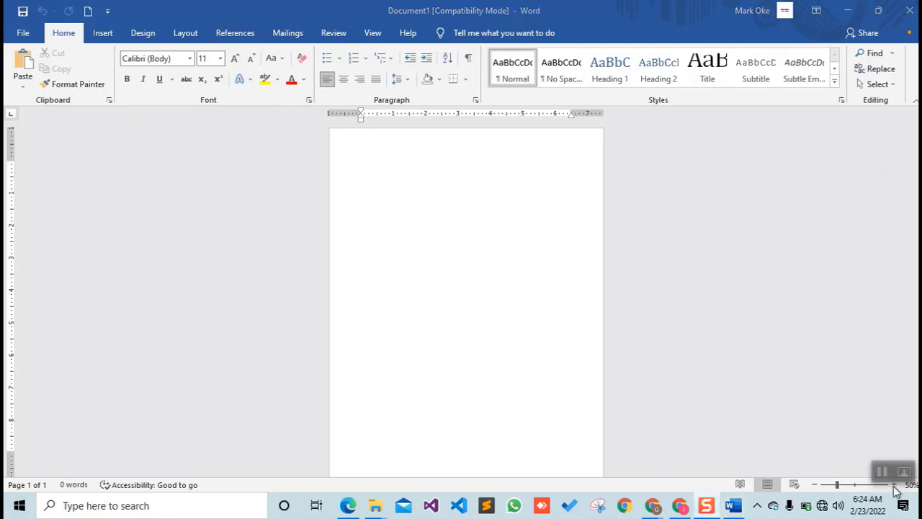
- Examine the finished cover page in the PDF open in Edge and return to the blank Word document
{"action": "left_click", "coordinate": [847, 485]}
{"action": "left_click", "coordinate": [855, 484]}
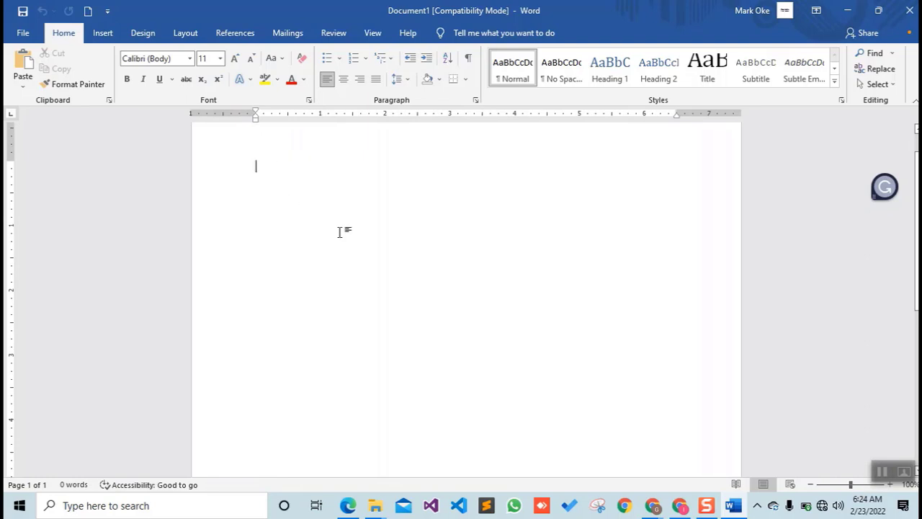
{"action": "left_click_drag", "start_coordinate": [918, 177], "coordinate": [917, 157]}
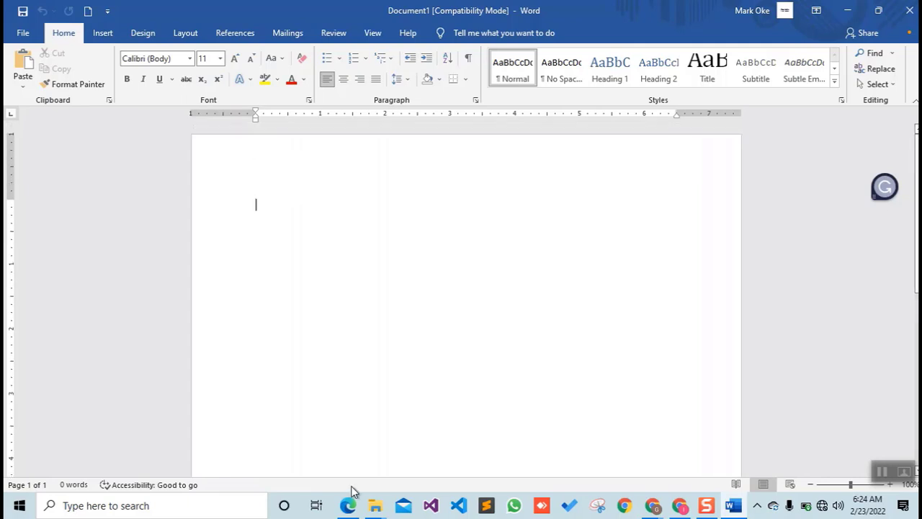
{"action": "left_click", "coordinate": [352, 512]}
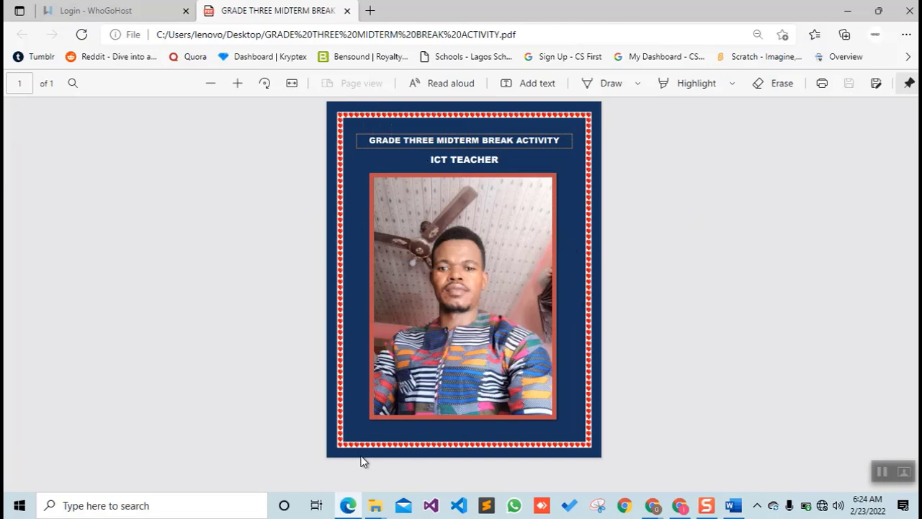
{"action": "left_click", "coordinate": [350, 506]}
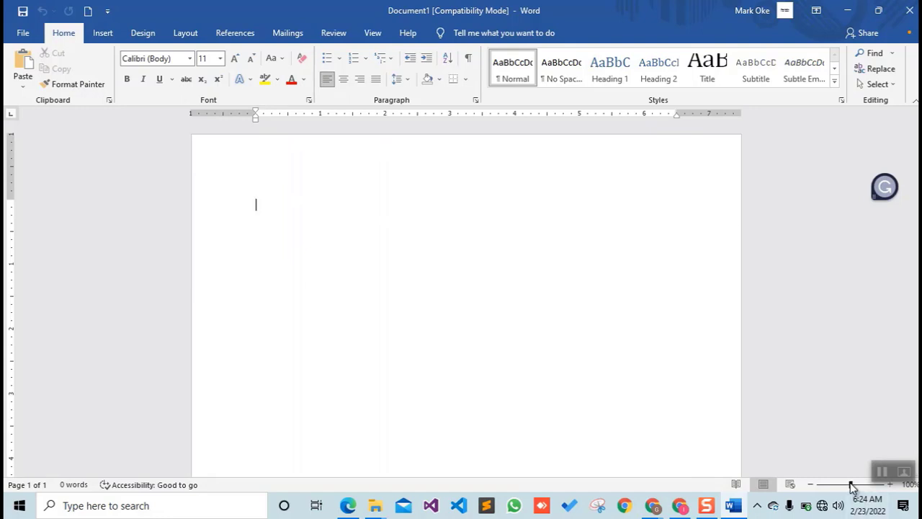
- Set the page color to Dark Blue, Text 2, Darker 25%, checking the reference PDF in Edge for the shade
{"action": "left_click_drag", "start_coordinate": [852, 486], "coordinate": [833, 487]}
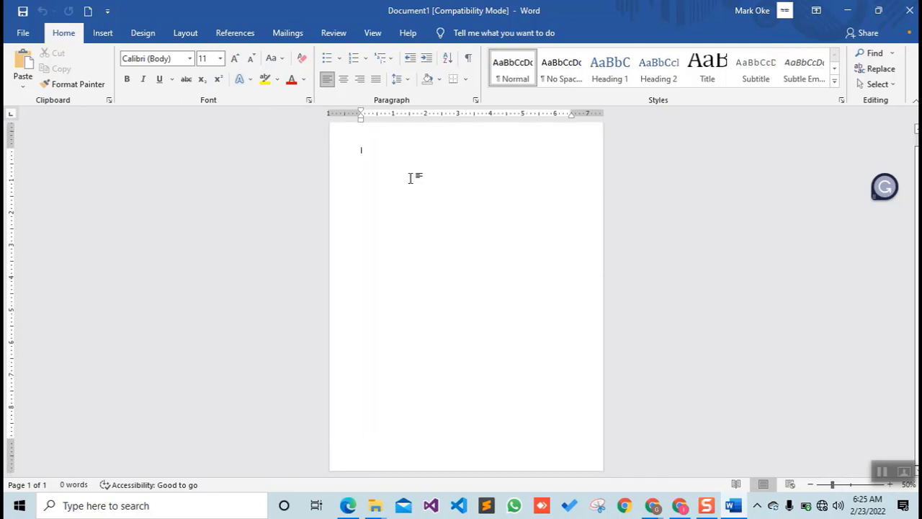
{"action": "left_click", "coordinate": [141, 34]}
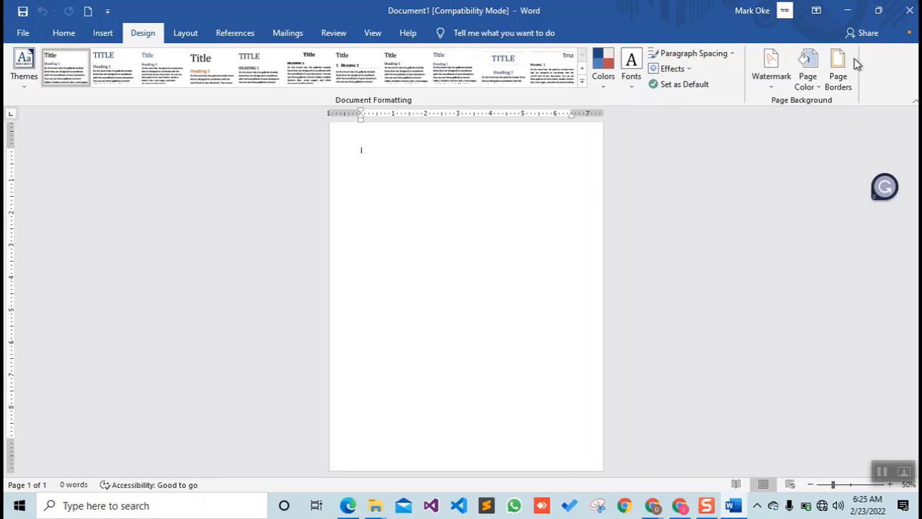
{"action": "left_click", "coordinate": [816, 88]}
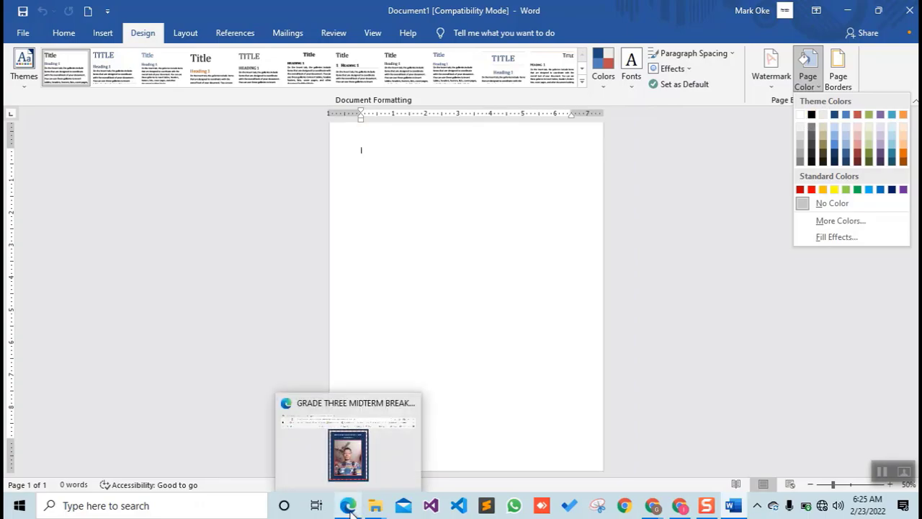
{"action": "left_click", "coordinate": [348, 440]}
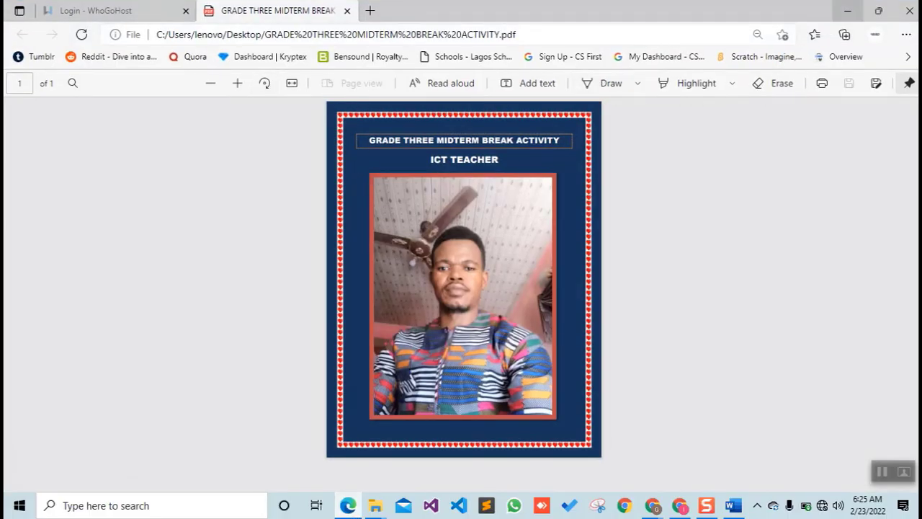
{"action": "left_click", "coordinate": [847, 11]}
{"action": "left_click", "coordinate": [818, 81]}
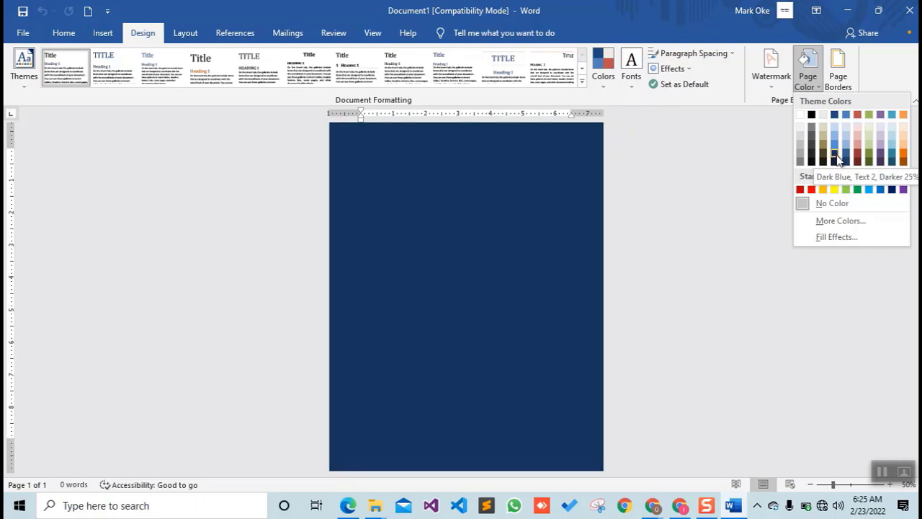
{"action": "left_click", "coordinate": [835, 154]}
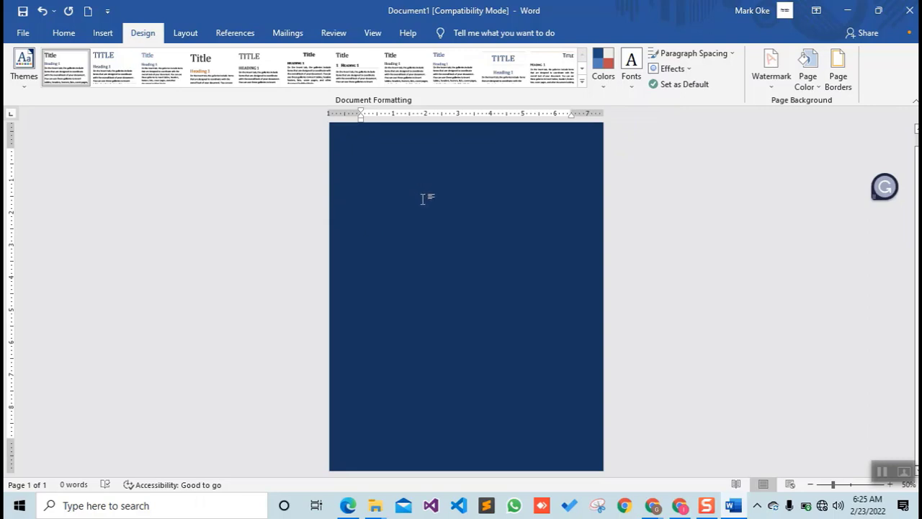
- Check the title text on the reference PDF in Edge and return to the Word document
{"action": "left_click", "coordinate": [354, 507]}
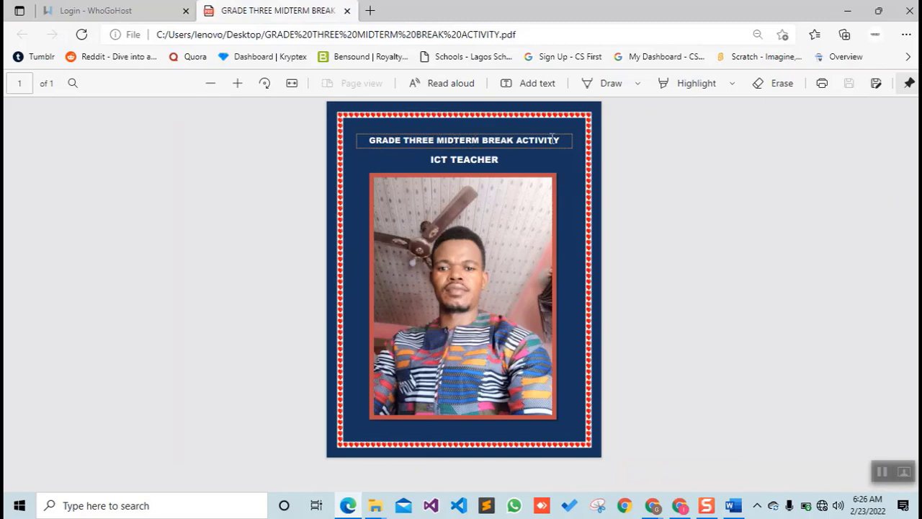
{"action": "left_click", "coordinate": [849, 9]}
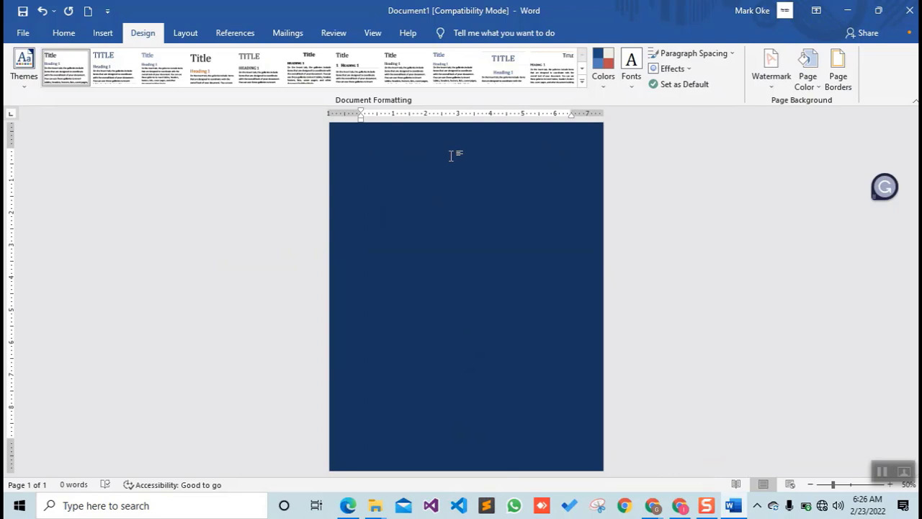
{"action": "type", "text": "GRS"}
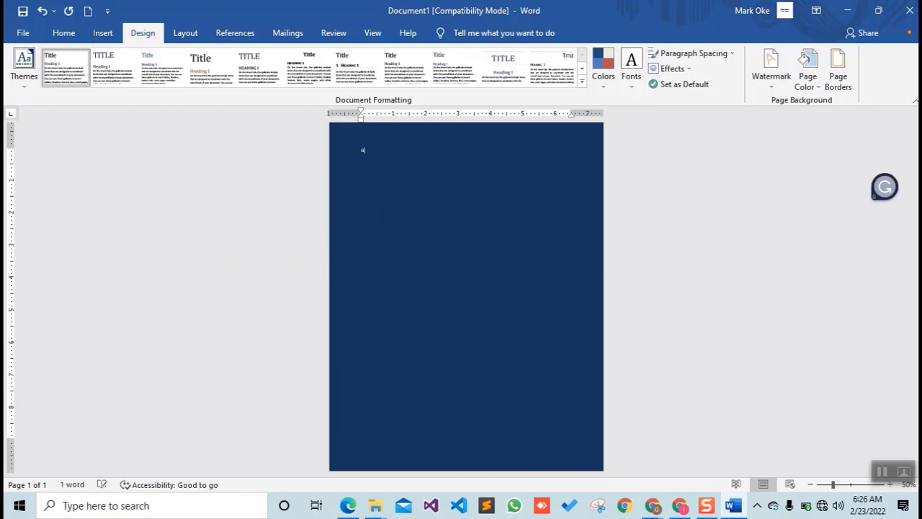
{"action": "key", "text": "BackSpace"}
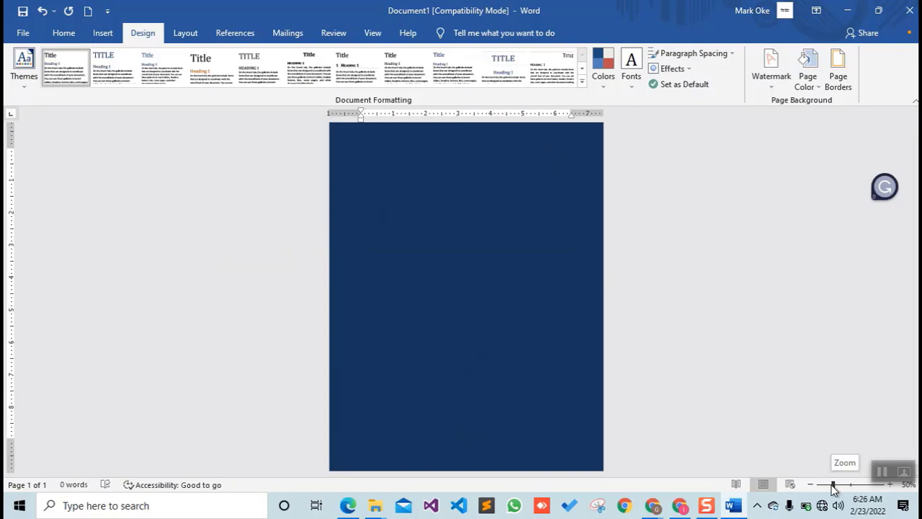
{"action": "left_click_drag", "start_coordinate": [834, 488], "coordinate": [852, 488]}
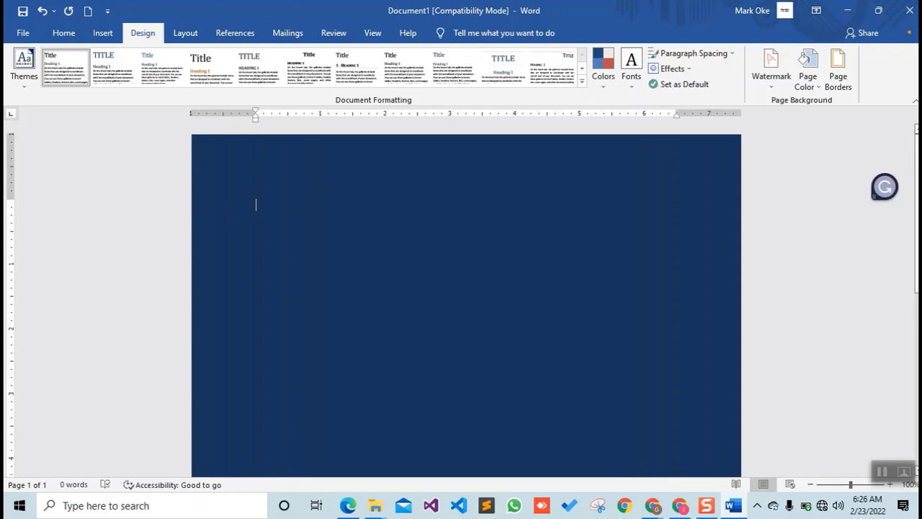
{"action": "type", "text": "GREAD"}
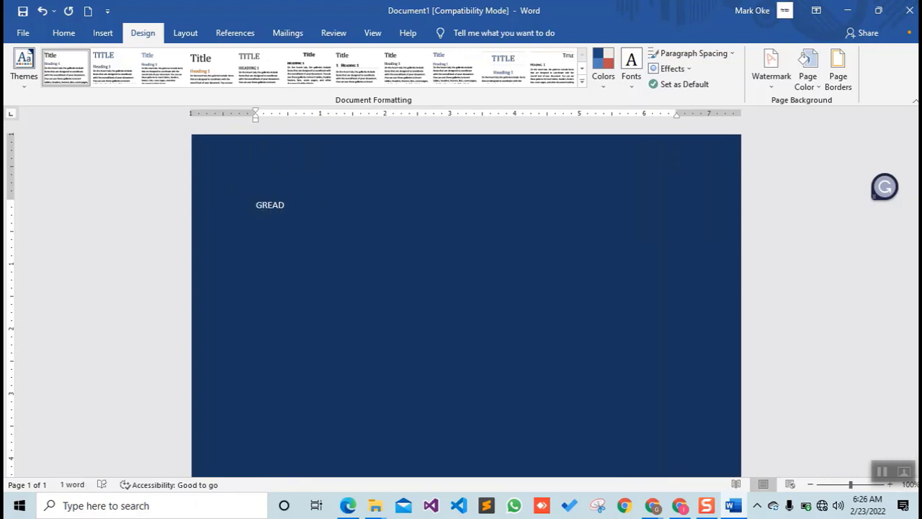
{"action": "key", "text": "BackSpace"}
{"action": "key", "text": "BackSpace"}
{"action": "key", "text": "BackSpace"}
{"action": "key", "text": "BackSpace"}
{"action": "key", "text": "BackSpace"}
- Enter the title "Grade three midterm break activity" on the first line of the page
{"action": "type", "text": "g"}
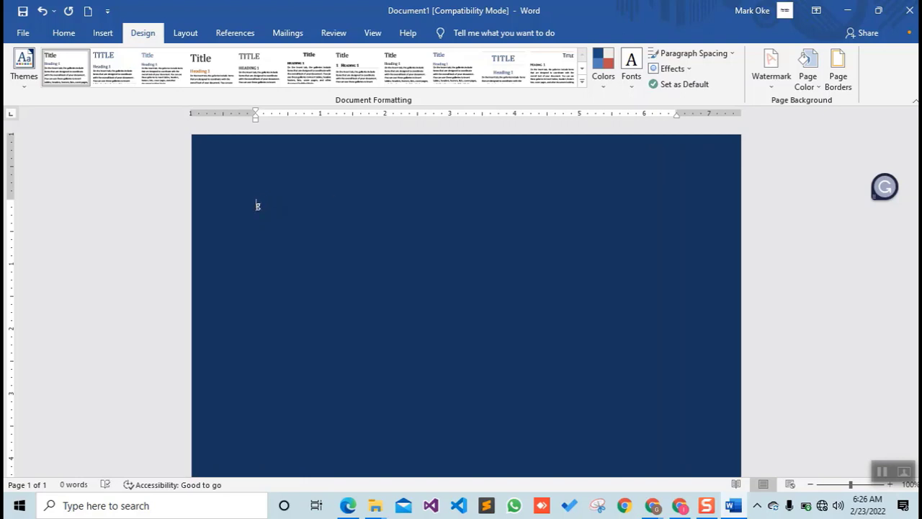
{"action": "type", "text": "rade"}
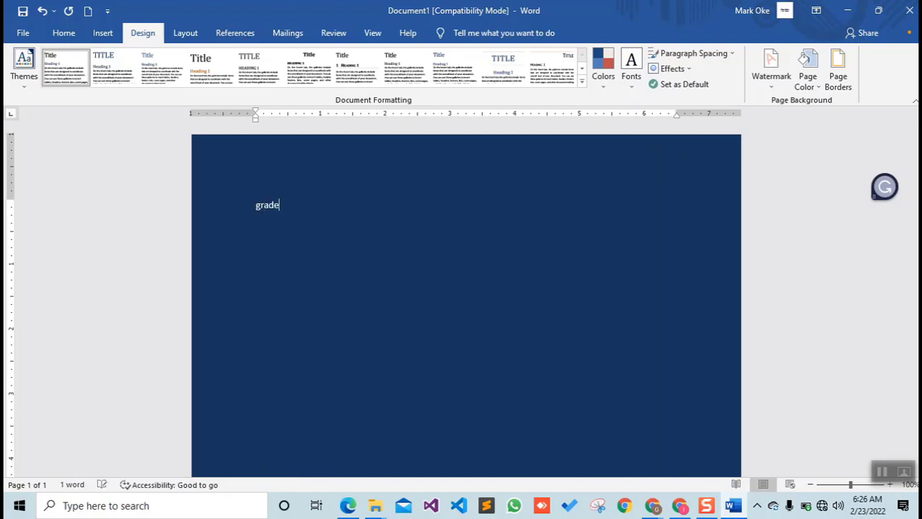
{"action": "type", "text": " thr"}
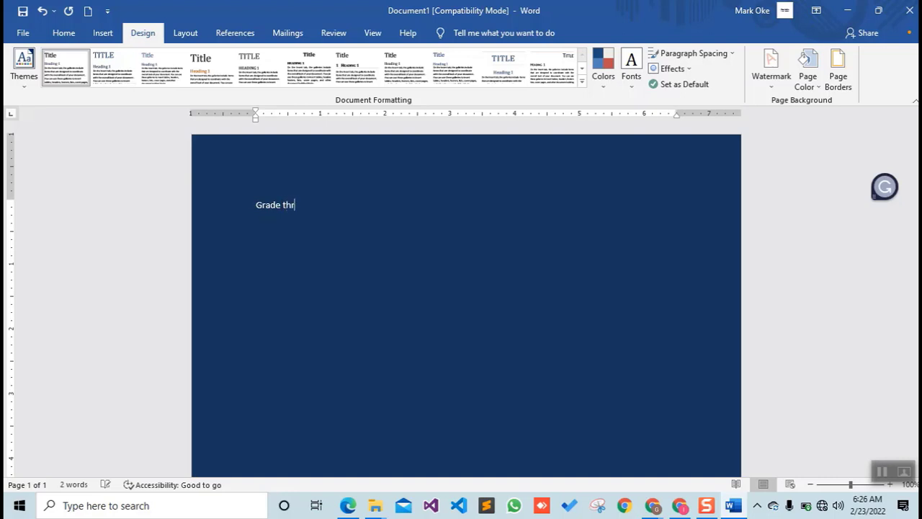
{"action": "type", "text": "ee midterm break activi"}
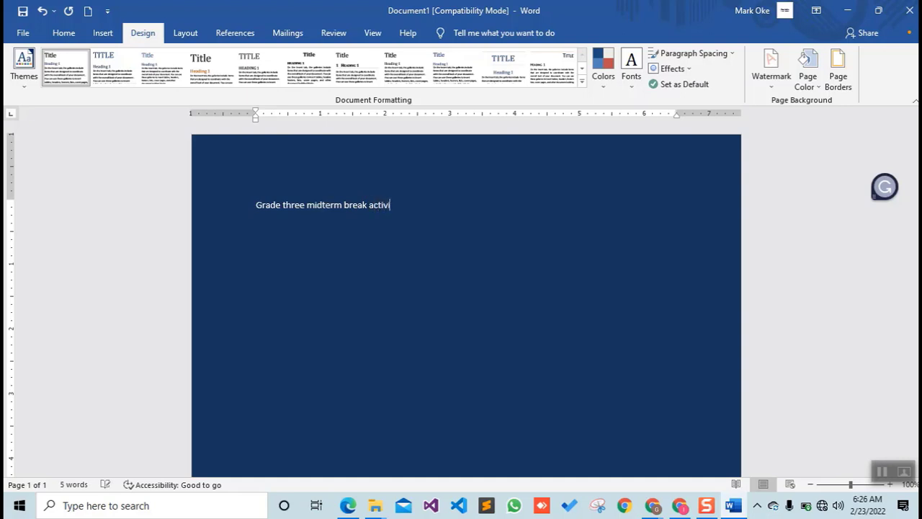
{"action": "type", "text": "ty"}
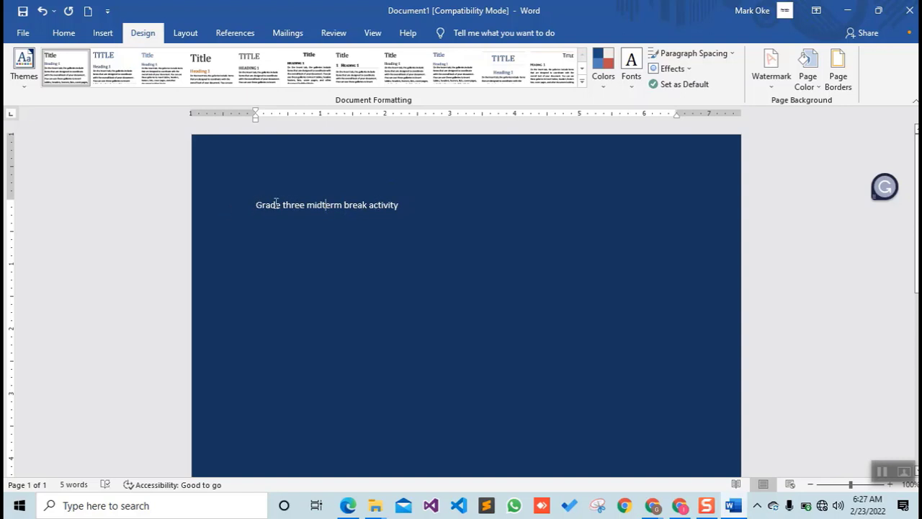
- Make the whole title line bold and set its font to Arial Black
{"action": "right_click", "coordinate": [402, 205]}
{"action": "left_click", "coordinate": [375, 206]}
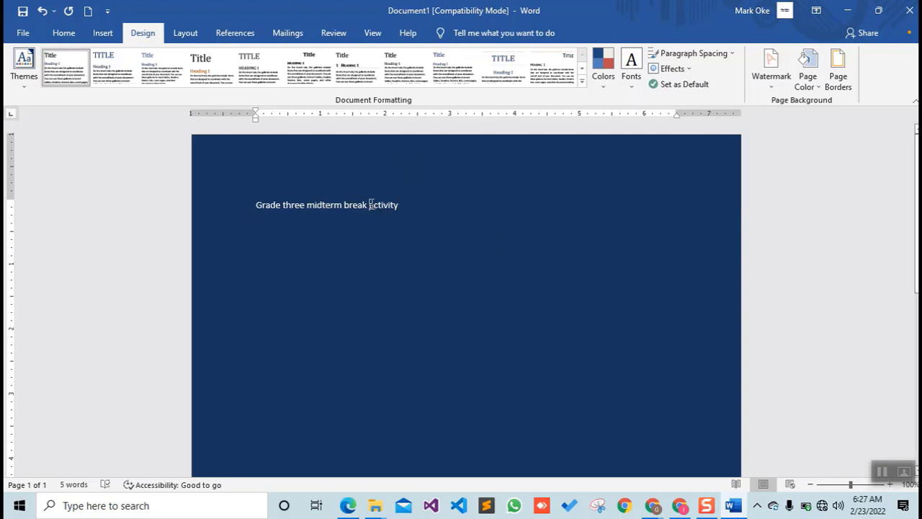
{"action": "triple_click", "coordinate": [293, 204]}
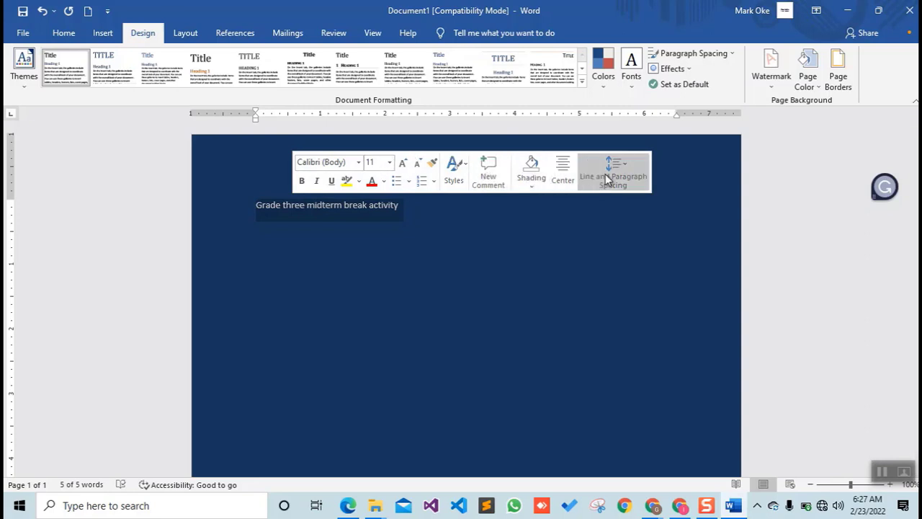
{"action": "left_click", "coordinate": [303, 182]}
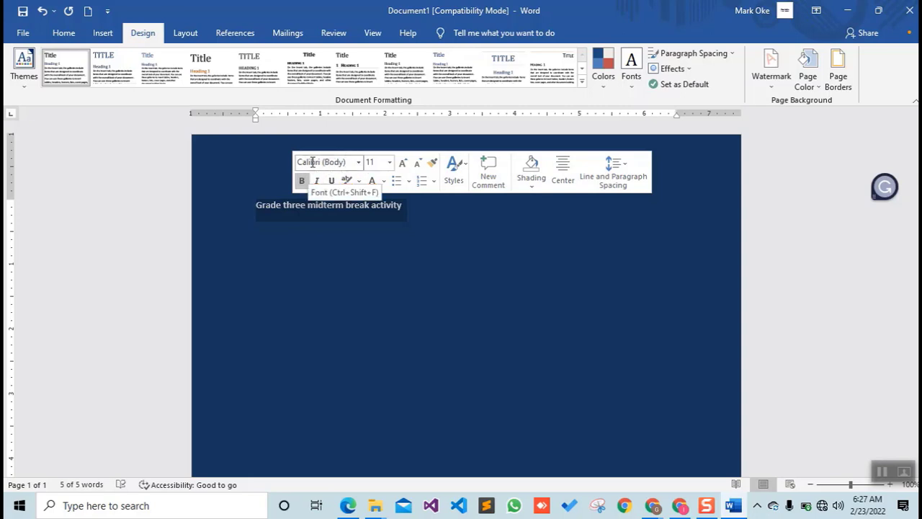
{"action": "left_click", "coordinate": [358, 165]}
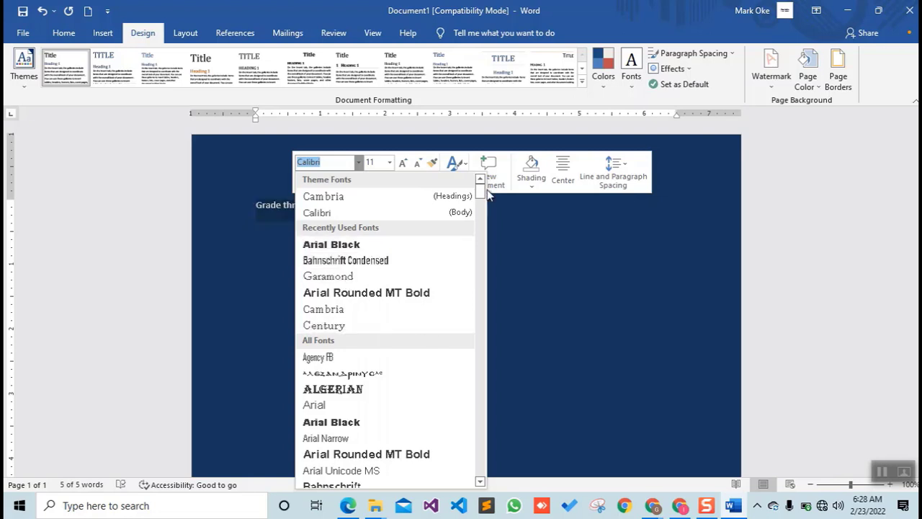
{"action": "left_click_drag", "start_coordinate": [480, 189], "coordinate": [481, 202]}
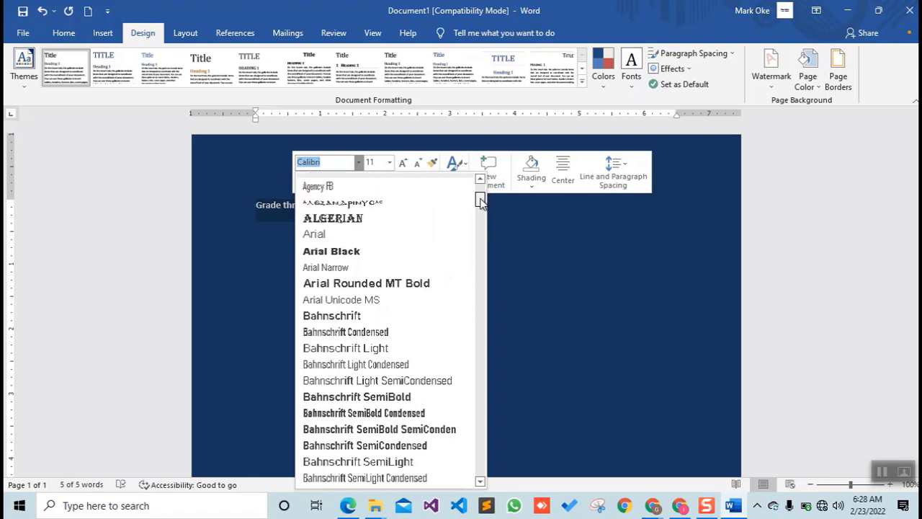
{"action": "left_click", "coordinate": [360, 257]}
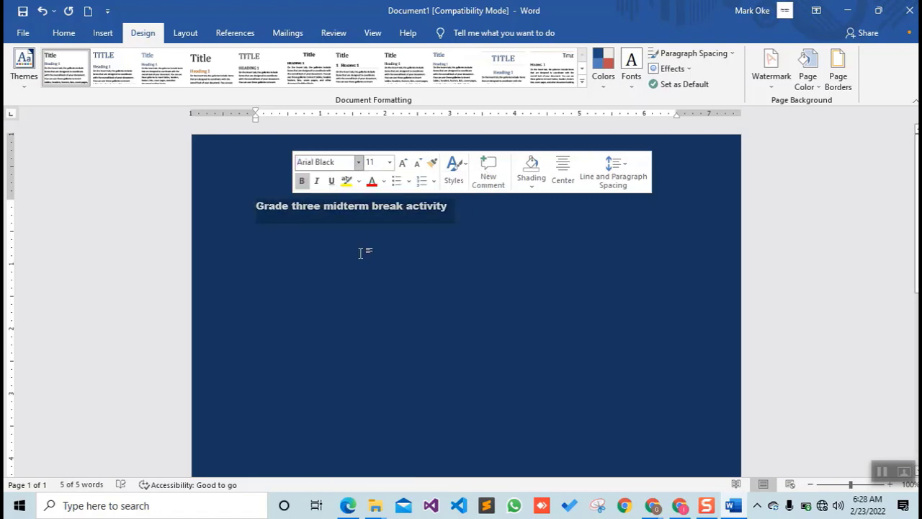
- Open the font size choices for the selected title line
{"action": "left_click", "coordinate": [390, 163]}
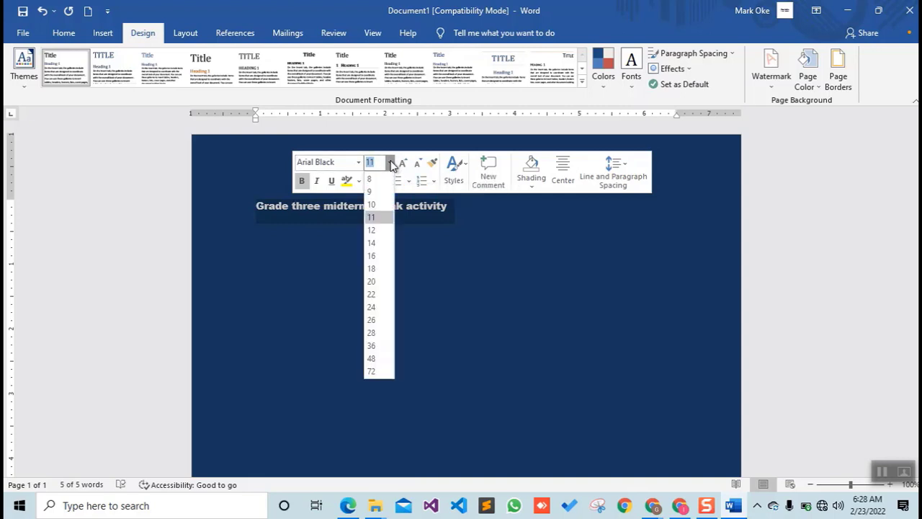
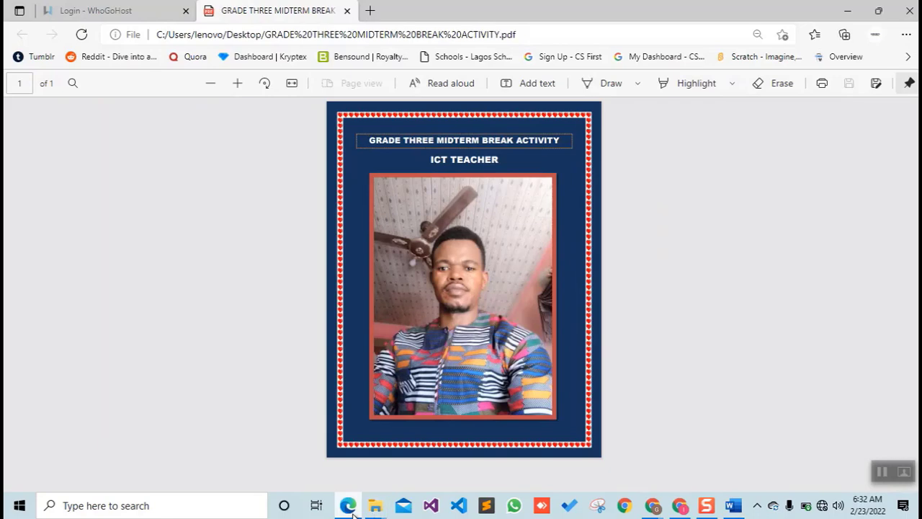
- Switch from the reference PDF in Edge back to Word and open the title's border settings, applied to Paragraph
{"action": "left_click", "coordinate": [351, 512]}
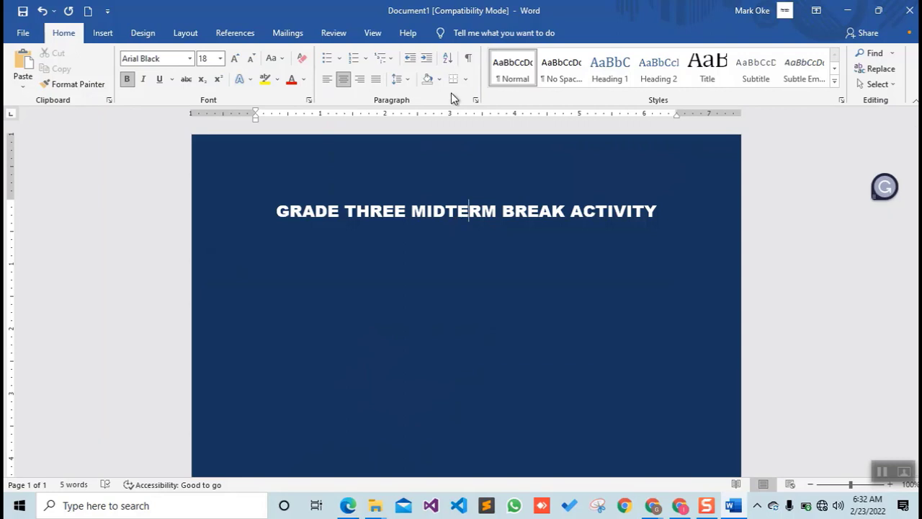
{"action": "left_click", "coordinate": [141, 34]}
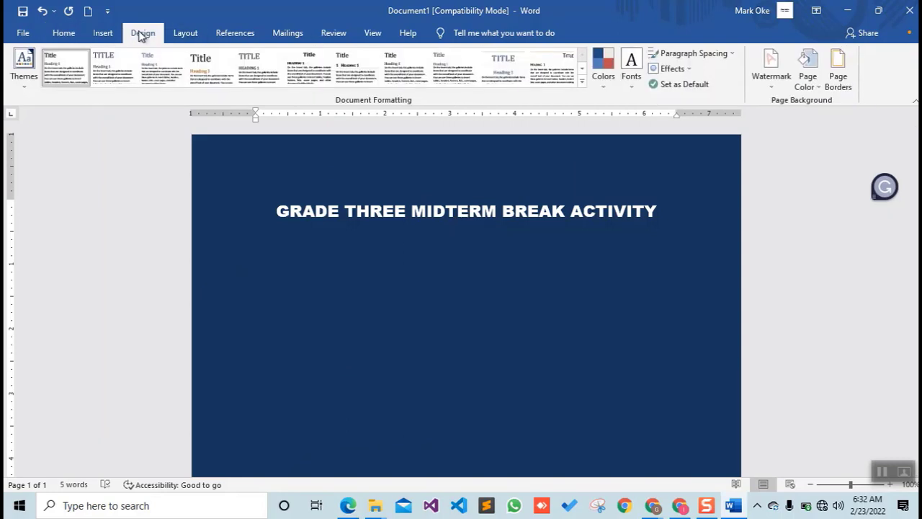
{"action": "left_click", "coordinate": [842, 79]}
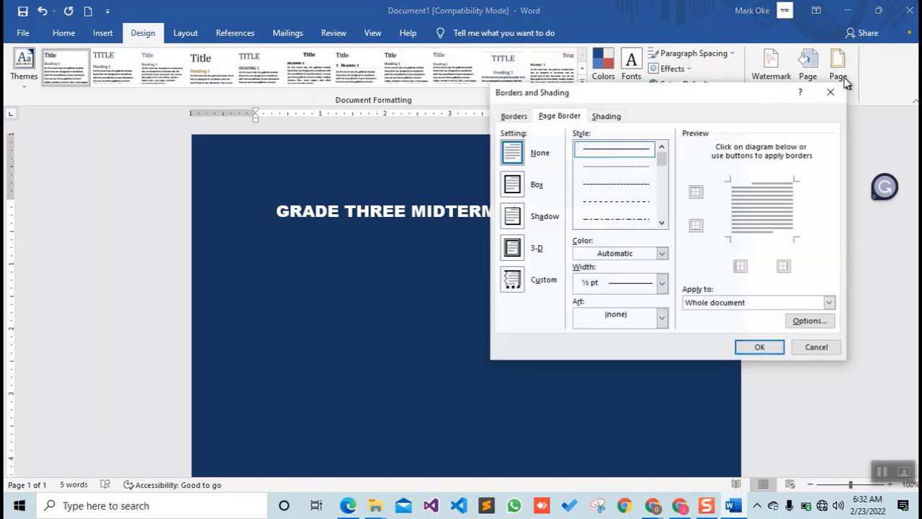
{"action": "left_click", "coordinate": [516, 117]}
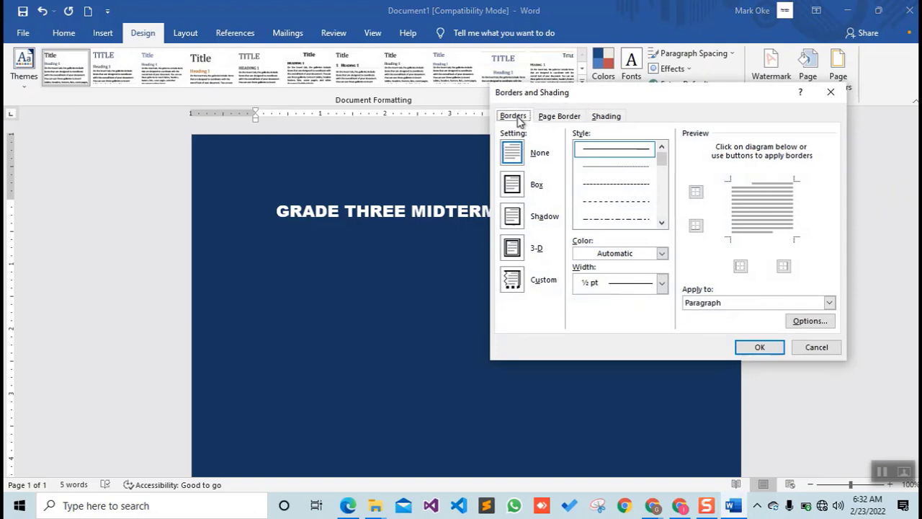
{"action": "left_click", "coordinate": [555, 117]}
{"action": "left_click", "coordinate": [602, 117]}
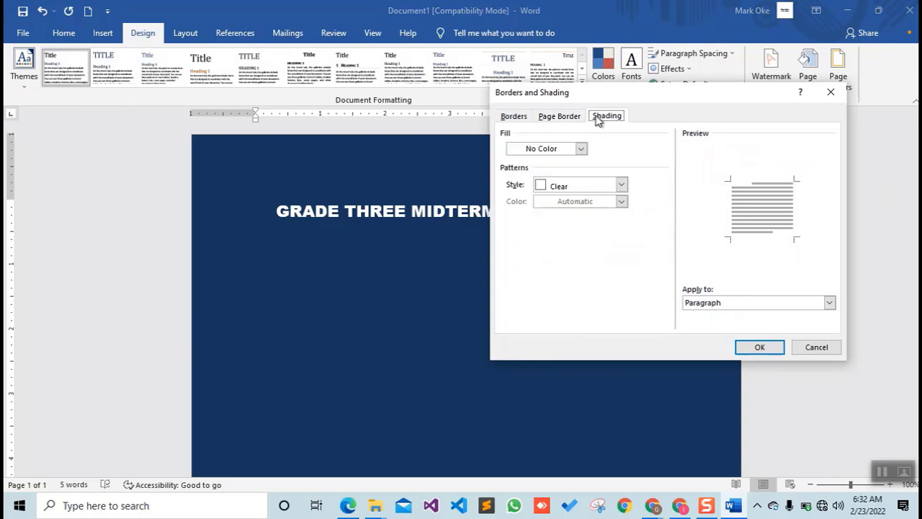
{"action": "left_click", "coordinate": [521, 117]}
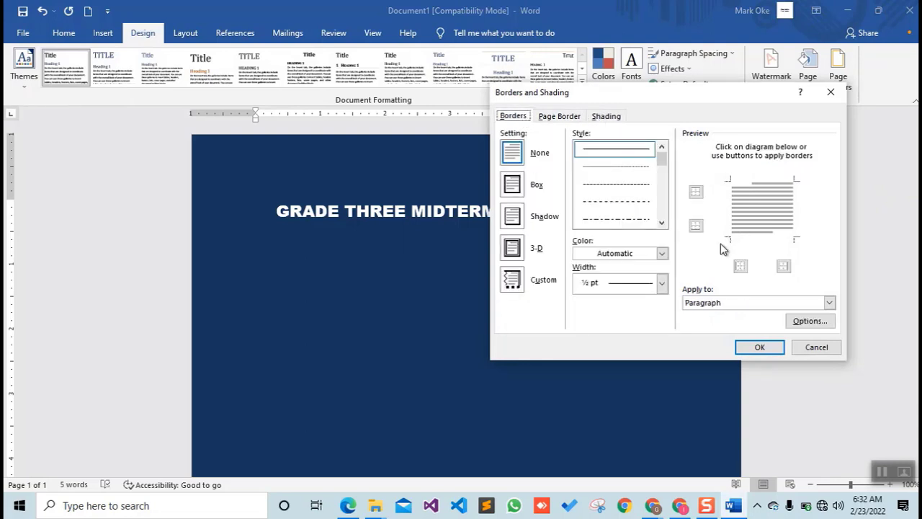
{"action": "left_click", "coordinate": [764, 303]}
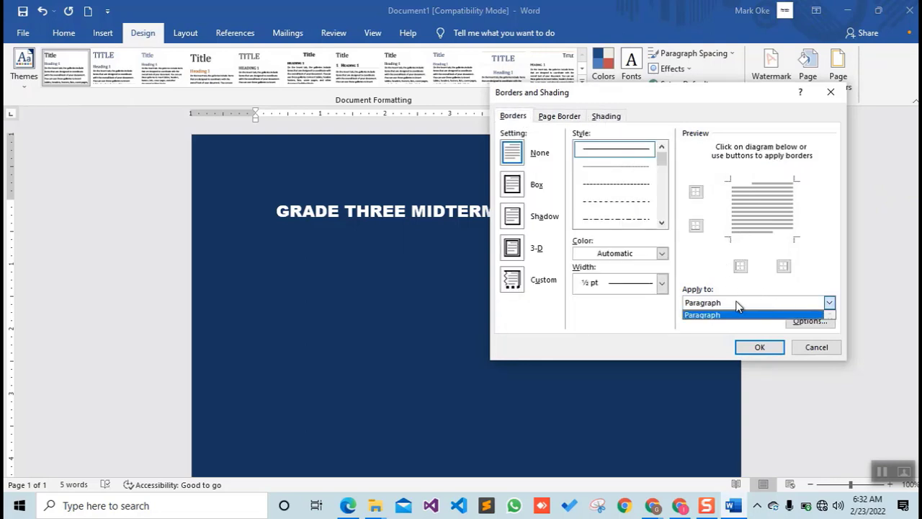
{"action": "left_click", "coordinate": [735, 306]}
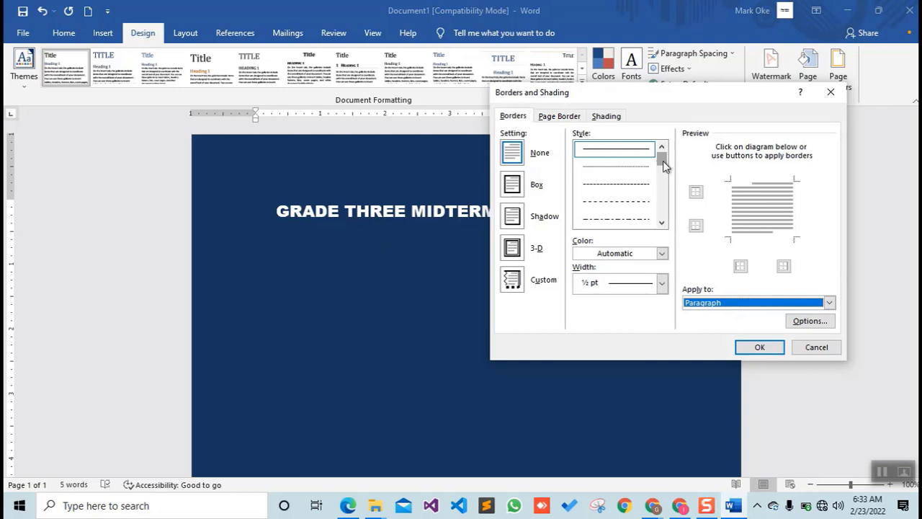
- Give the title paragraph a box border with the dash-dot-dot line style and a 2 ¼ pt width
{"action": "left_click", "coordinate": [661, 224]}
{"action": "left_click", "coordinate": [661, 224]}
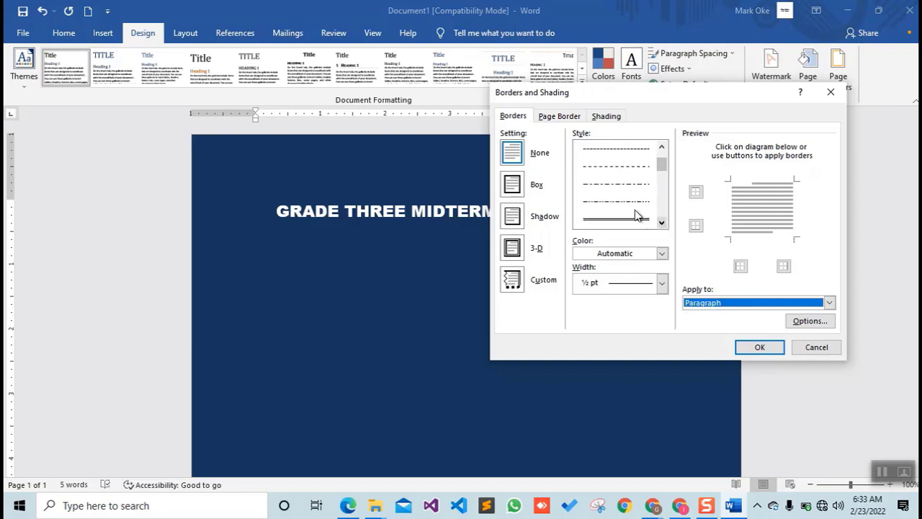
{"action": "left_click", "coordinate": [612, 201]}
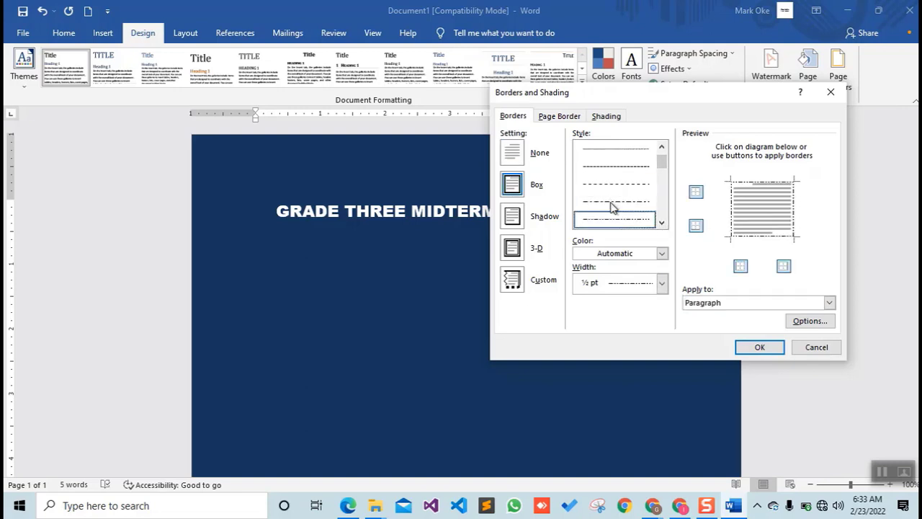
{"action": "left_click", "coordinate": [661, 222]}
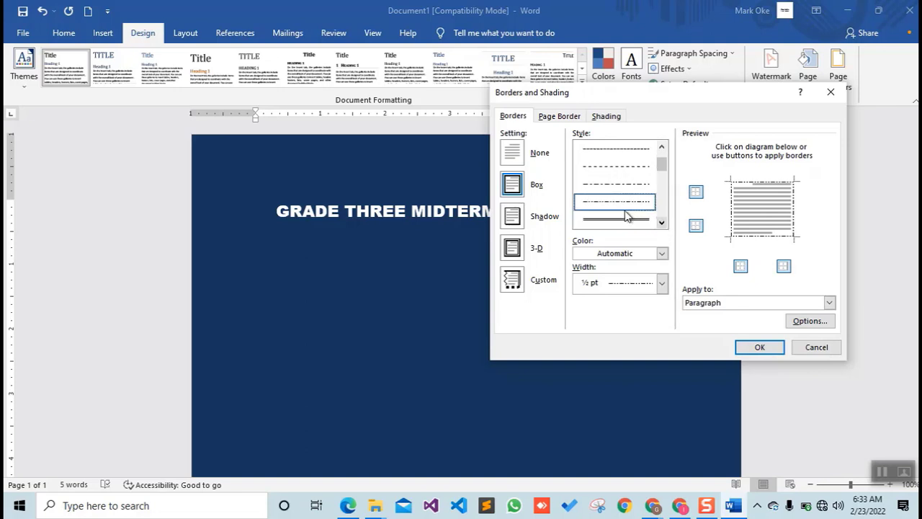
{"action": "left_click", "coordinate": [661, 223]}
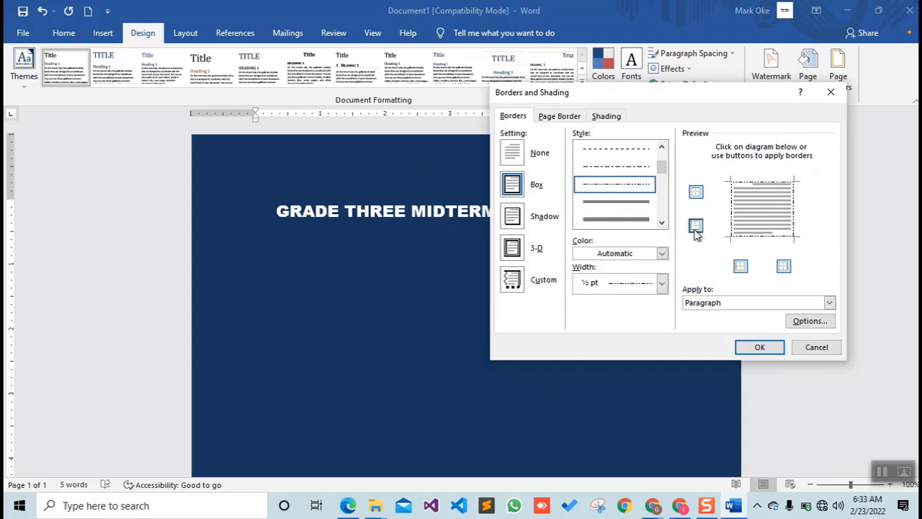
{"action": "left_click", "coordinate": [661, 223]}
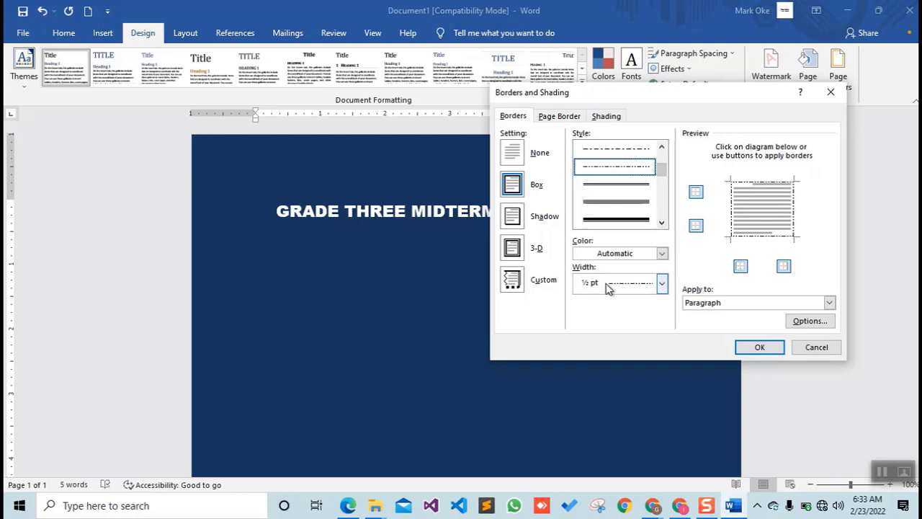
{"action": "left_click", "coordinate": [661, 283]}
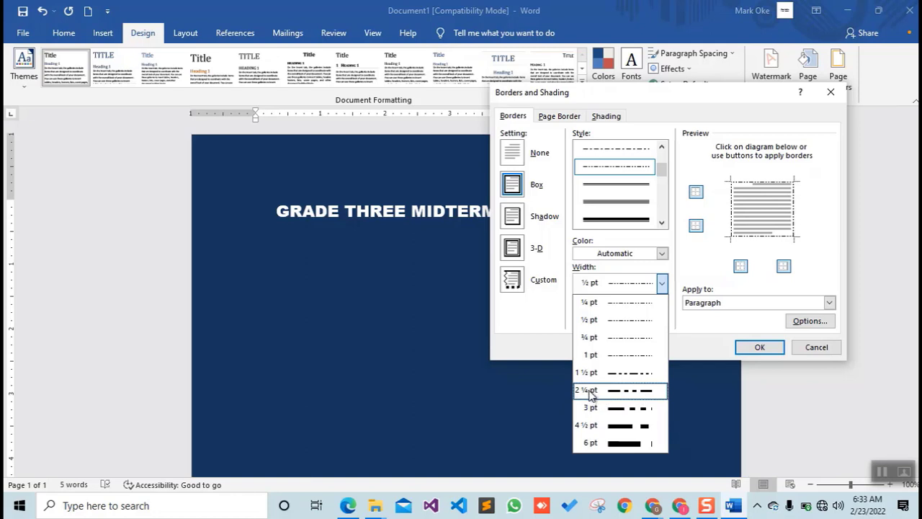
{"action": "left_click", "coordinate": [615, 390]}
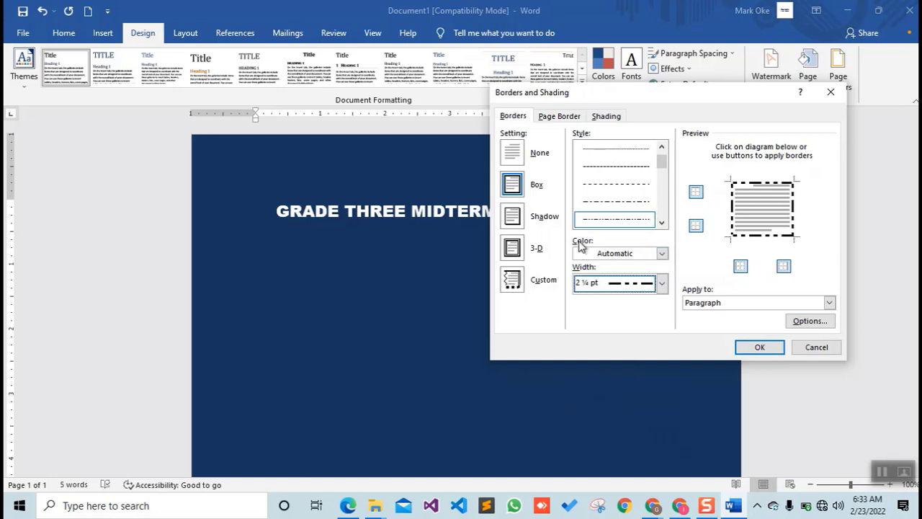
- Color the title's box border Orange, Accent 6 and apply it to the paragraph
{"action": "left_click", "coordinate": [662, 255]}
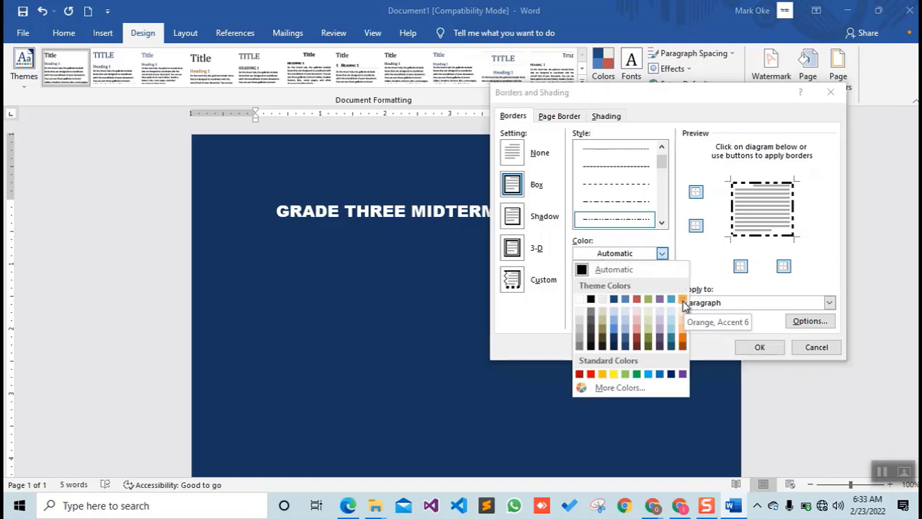
{"action": "left_click", "coordinate": [682, 299]}
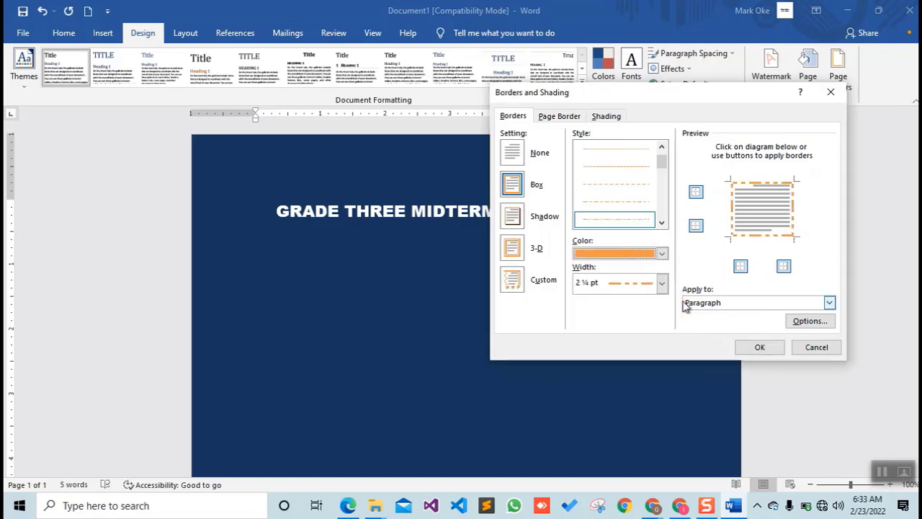
{"action": "left_click", "coordinate": [760, 347]}
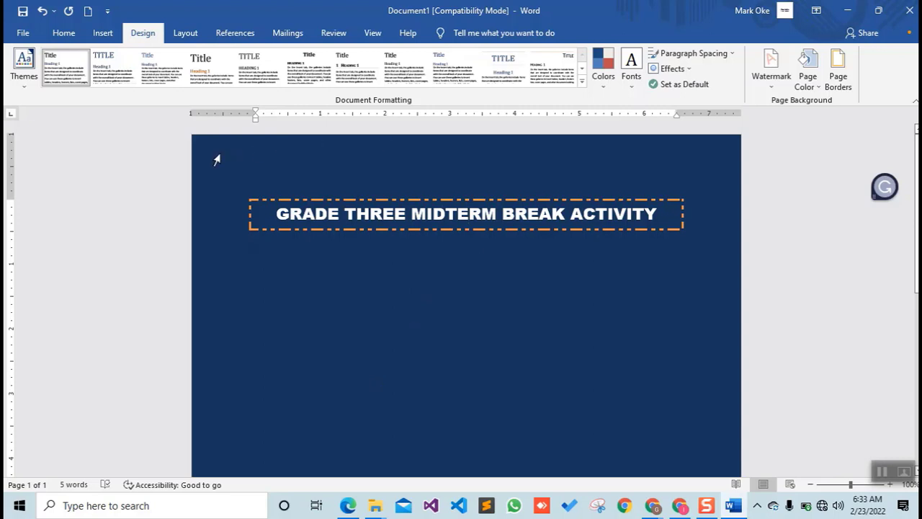
- Check the page border on the reference PDF in Edge, and open Word's page border settings with Whole document as the target
{"action": "left_click", "coordinate": [347, 505]}
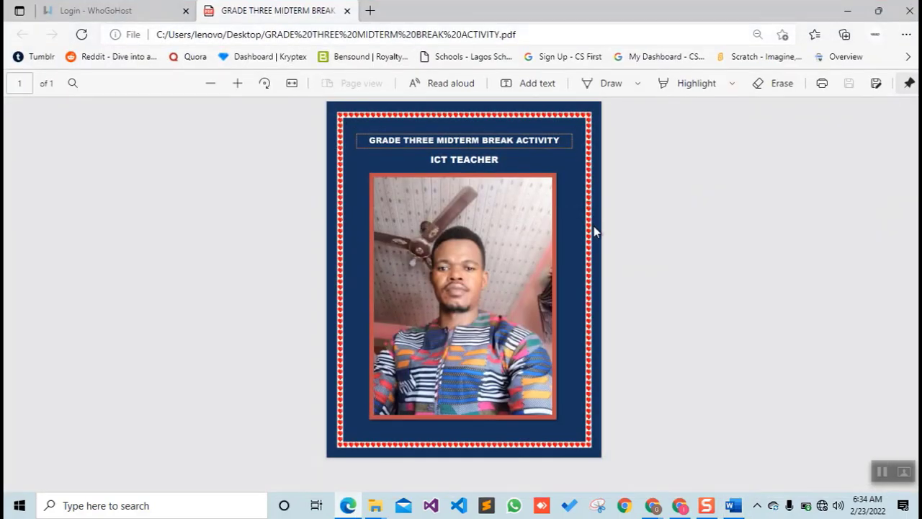
{"action": "left_click", "coordinate": [734, 506]}
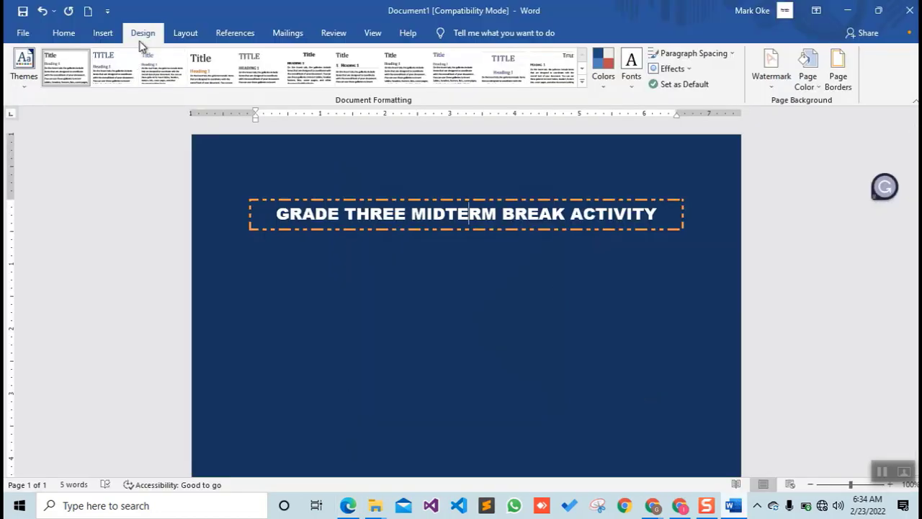
{"action": "left_click", "coordinate": [846, 70]}
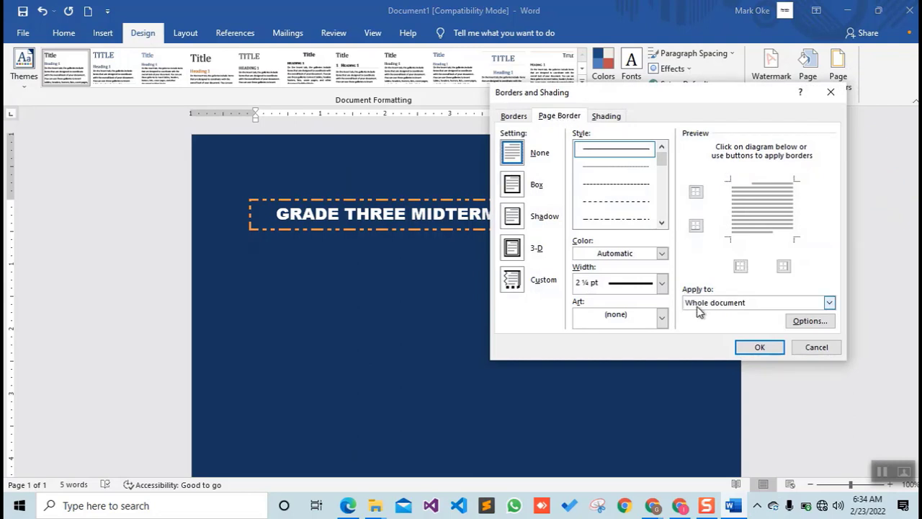
{"action": "left_click", "coordinate": [821, 304]}
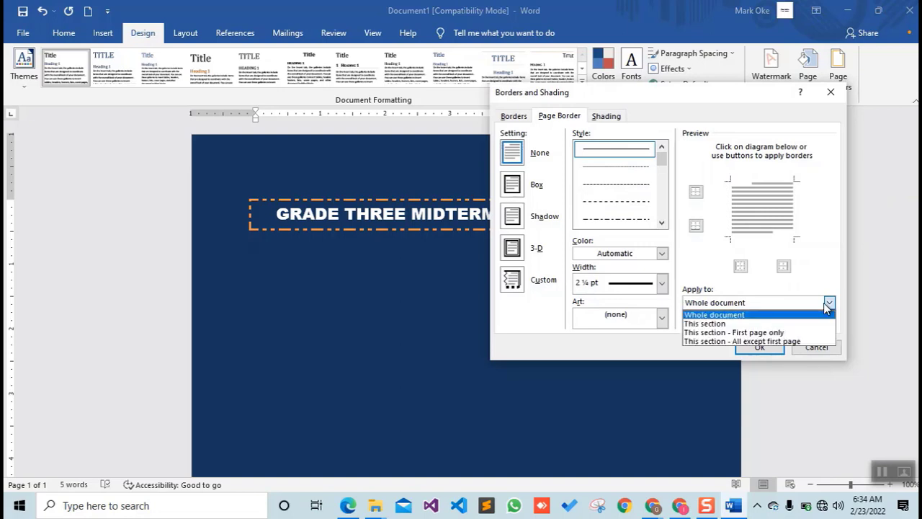
{"action": "left_click", "coordinate": [753, 314]}
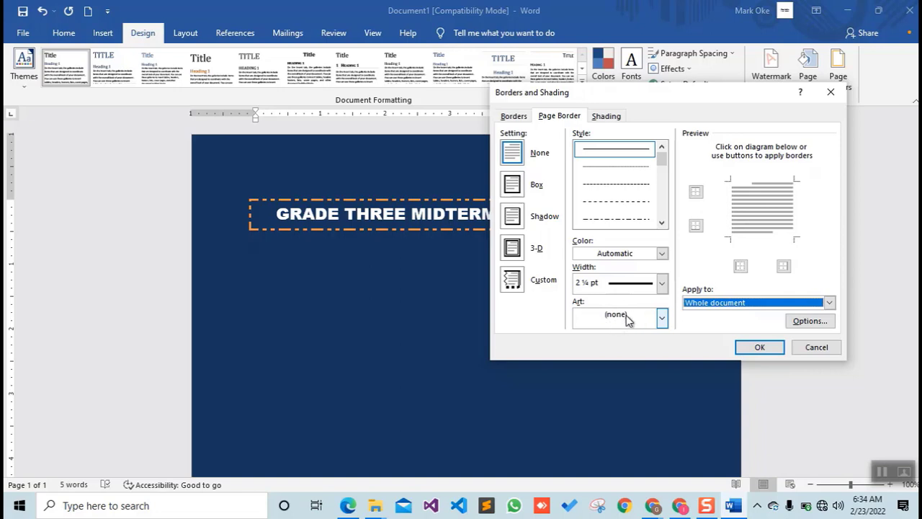
- Choose the red hearts art as the page border for the whole document
{"action": "left_click", "coordinate": [661, 320]}
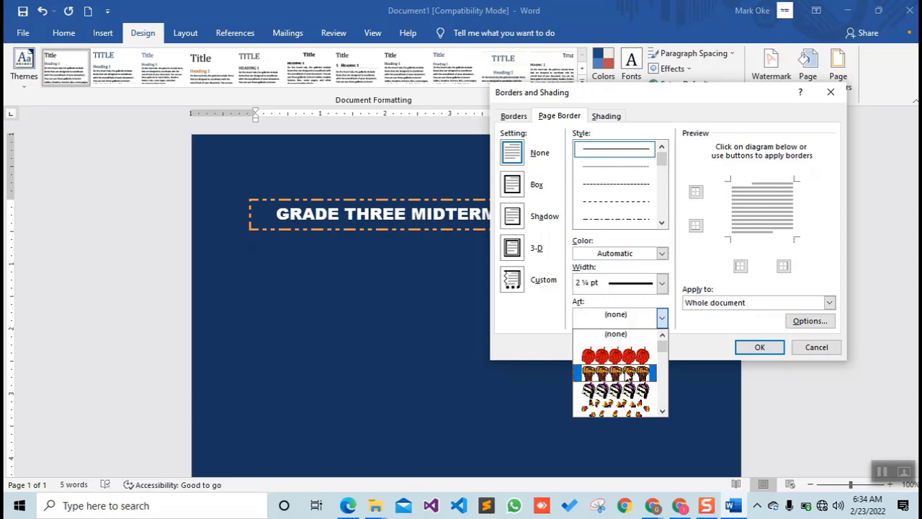
{"action": "left_click", "coordinate": [663, 409]}
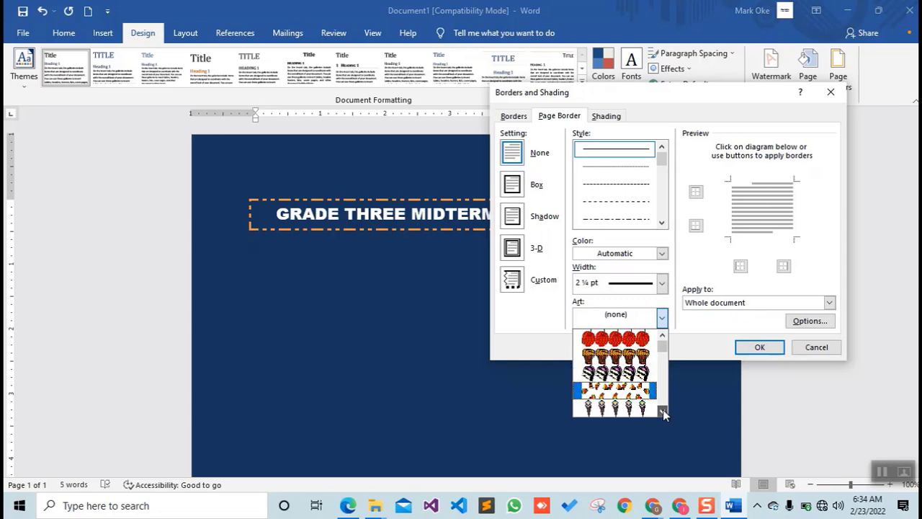
{"action": "left_click", "coordinate": [663, 409]}
{"action": "left_click", "coordinate": [663, 409]}
{"action": "left_click", "coordinate": [662, 409]}
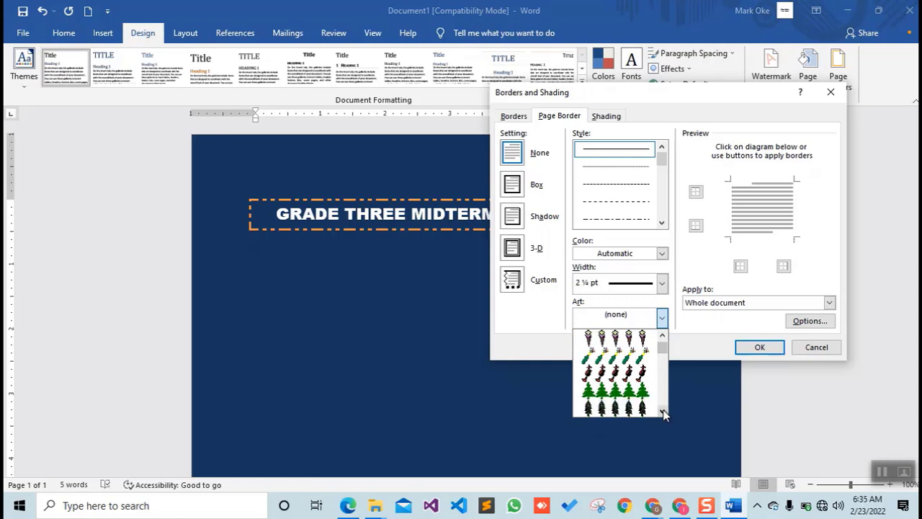
{"action": "left_click", "coordinate": [662, 409]}
{"action": "left_click", "coordinate": [662, 409]}
{"action": "left_click", "coordinate": [662, 410]}
{"action": "left_click", "coordinate": [662, 409]}
{"action": "left_click", "coordinate": [662, 409]}
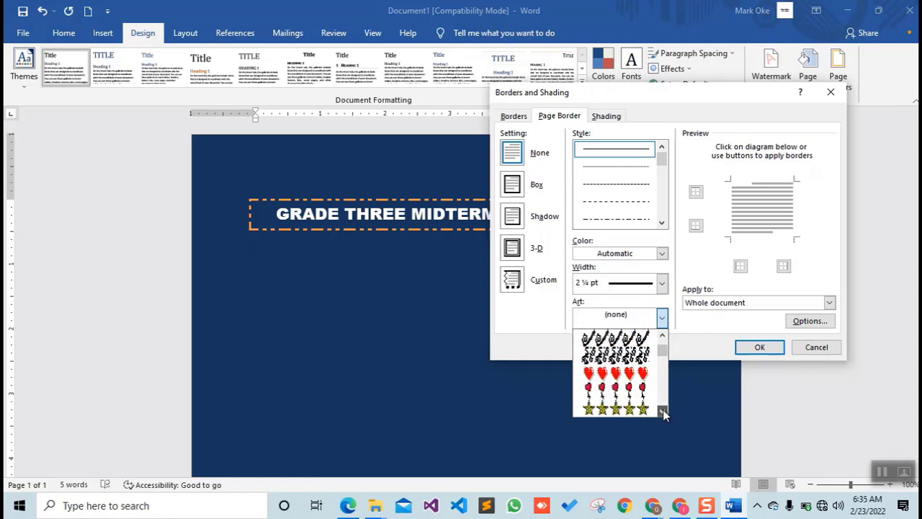
{"action": "left_click", "coordinate": [663, 409]}
{"action": "left_click", "coordinate": [662, 409]}
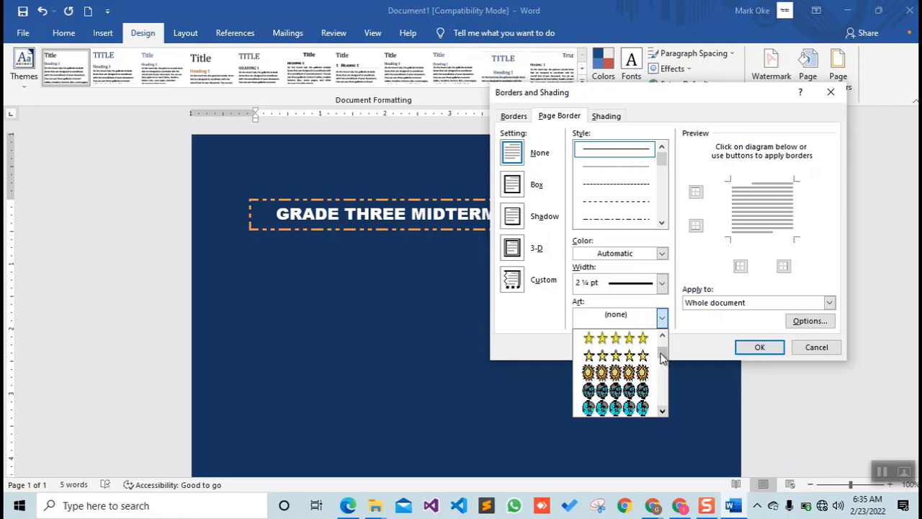
{"action": "scroll", "coordinate": [662, 377], "scroll_direction": "down", "scroll_amount": 3}
{"action": "scroll", "coordinate": [663, 376], "scroll_direction": "down", "scroll_amount": 5}
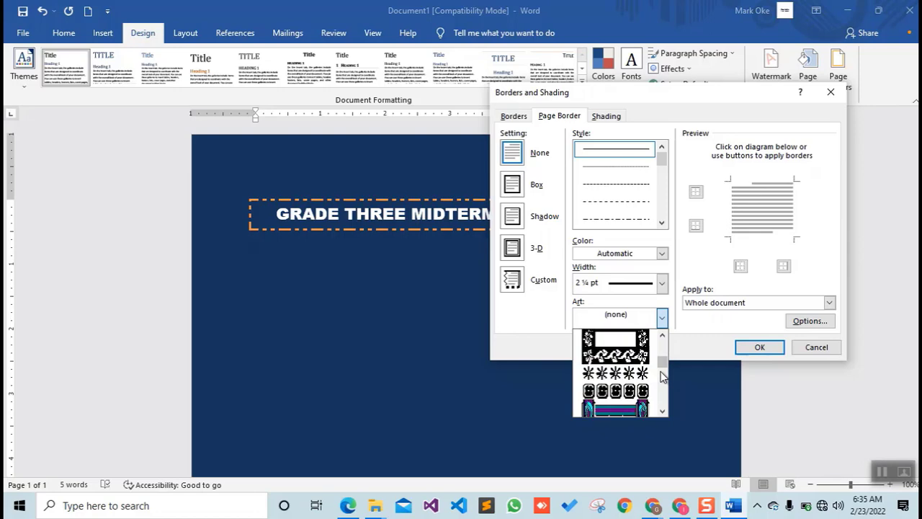
{"action": "mouse_move", "coordinate": [661, 371]}
{"action": "left_mouse_down"}
{"action": "mouse_move", "coordinate": [664, 405]}
{"action": "mouse_move", "coordinate": [664, 351]}
{"action": "mouse_move", "coordinate": [664, 363]}
{"action": "left_mouse_up"}
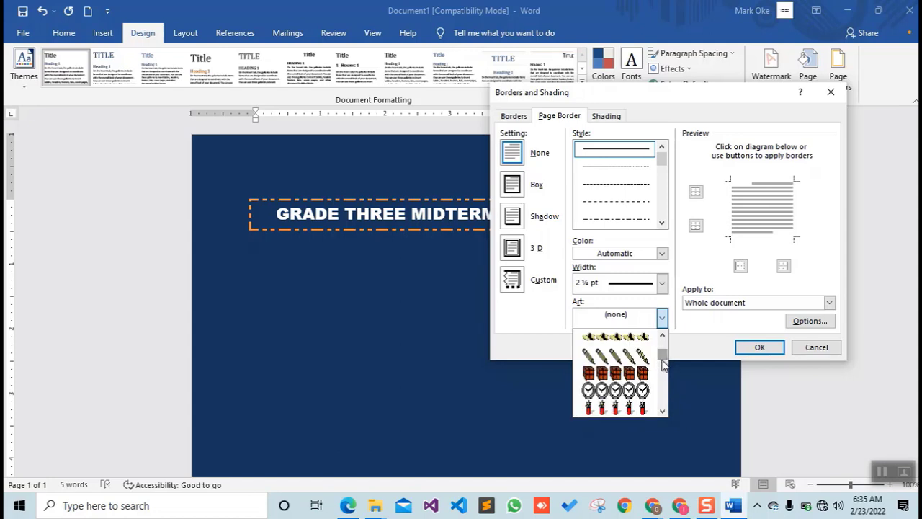
{"action": "left_click", "coordinate": [662, 337]}
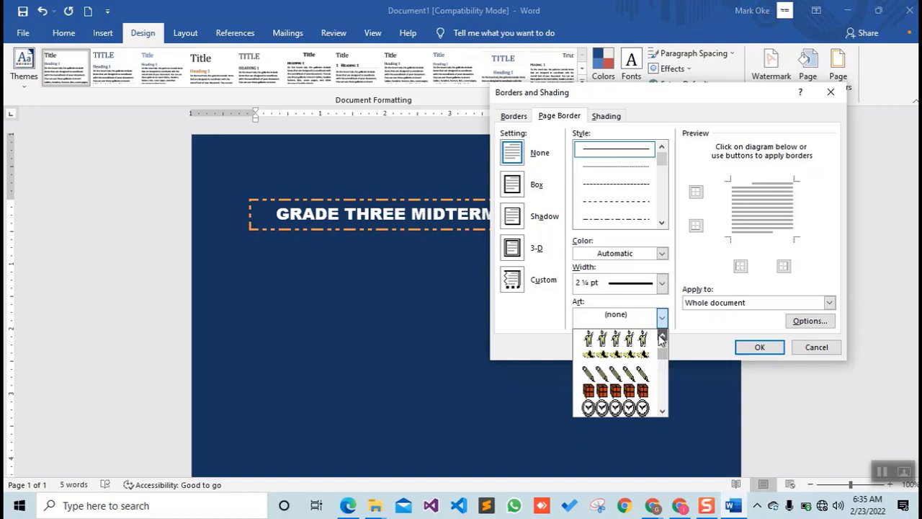
{"action": "left_click", "coordinate": [661, 338]}
{"action": "left_click", "coordinate": [661, 338]}
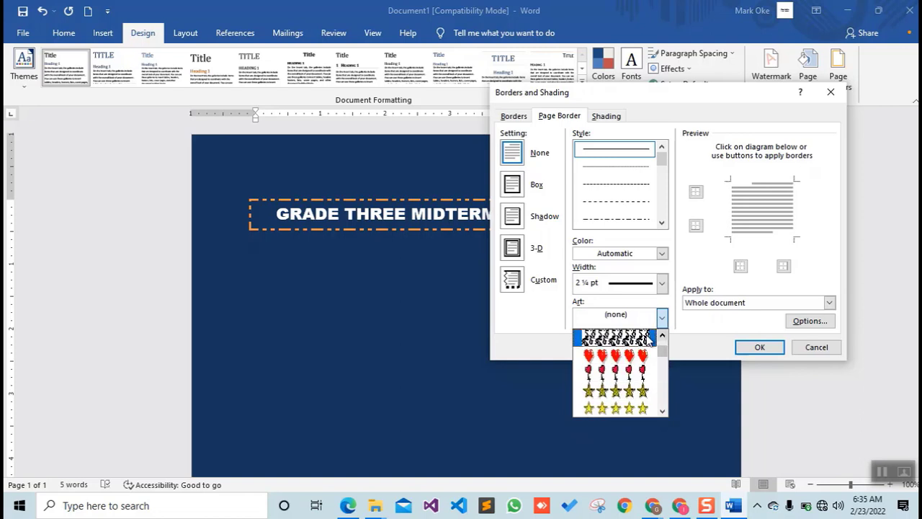
{"action": "left_click", "coordinate": [635, 355]}
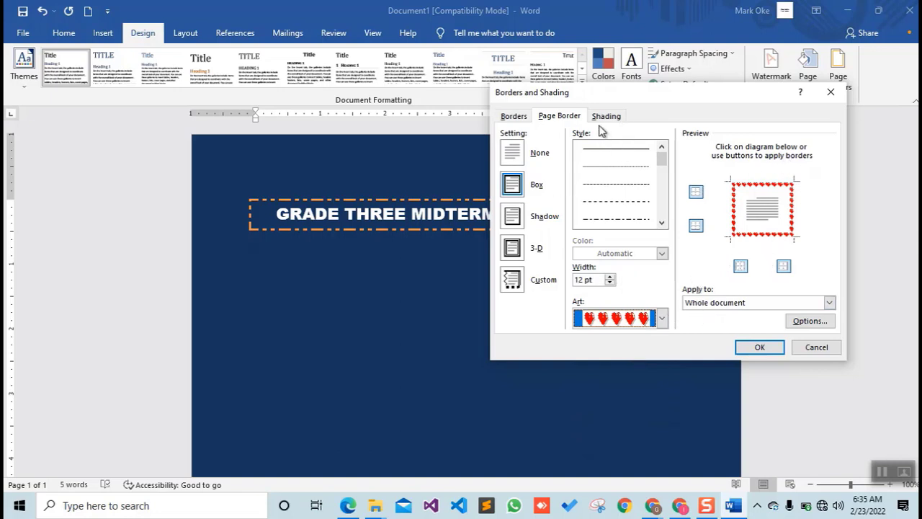
- Apply the red hearts page border to the whole document and check it along the full page
{"action": "left_click", "coordinate": [759, 346]}
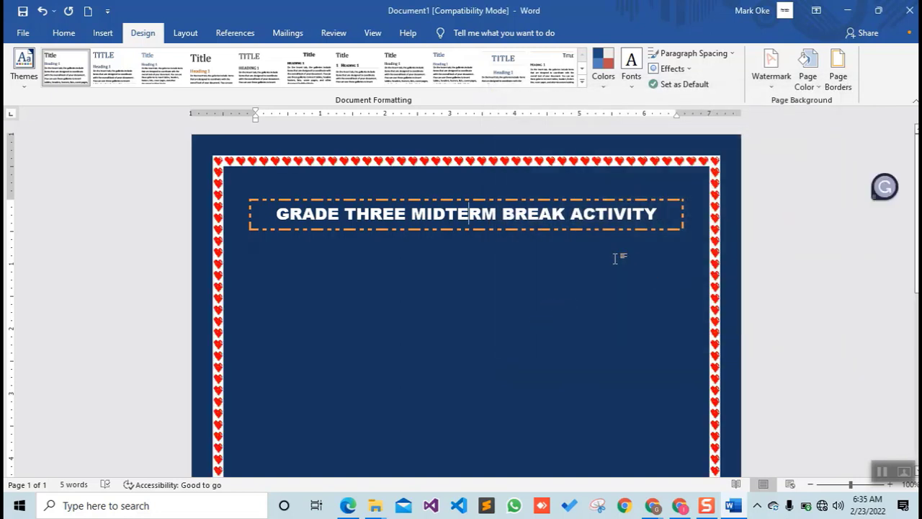
{"action": "scroll", "coordinate": [631, 259], "scroll_direction": "down", "scroll_amount": 5}
{"action": "scroll", "coordinate": [466, 299], "scroll_direction": "down", "scroll_amount": 2}
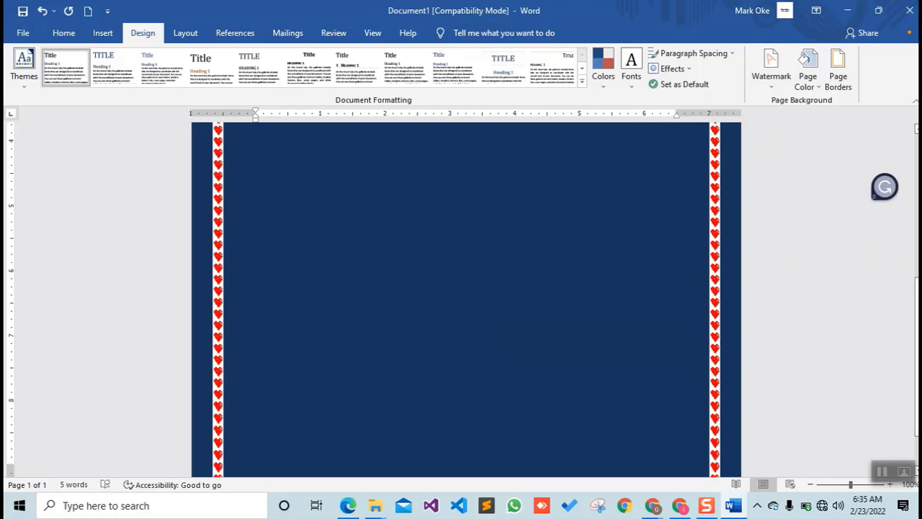
{"action": "scroll", "coordinate": [466, 298], "scroll_direction": "down", "scroll_amount": 3}
{"action": "scroll", "coordinate": [466, 299], "scroll_direction": "up", "scroll_amount": 8}
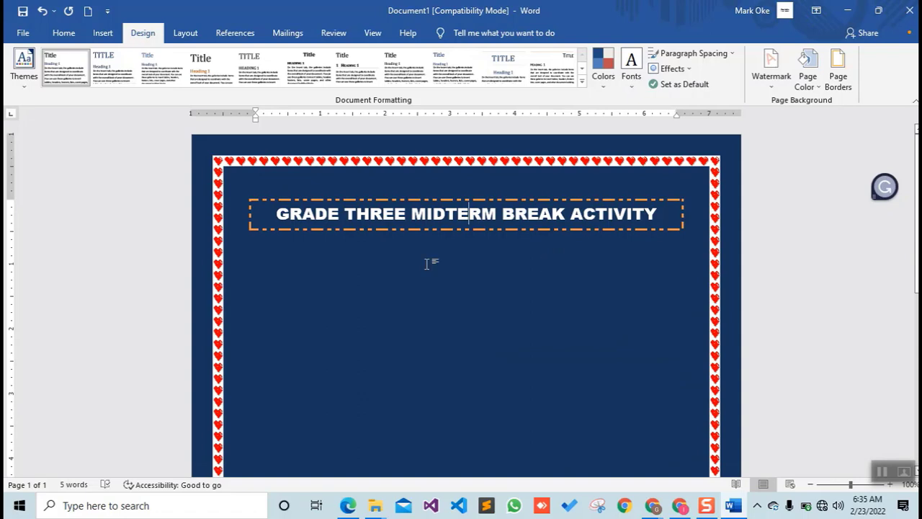
- Check the line under the title on the reference PDF in Edge, and add ICT TEACHER below the boxed title in Word
{"action": "left_click", "coordinate": [348, 505]}
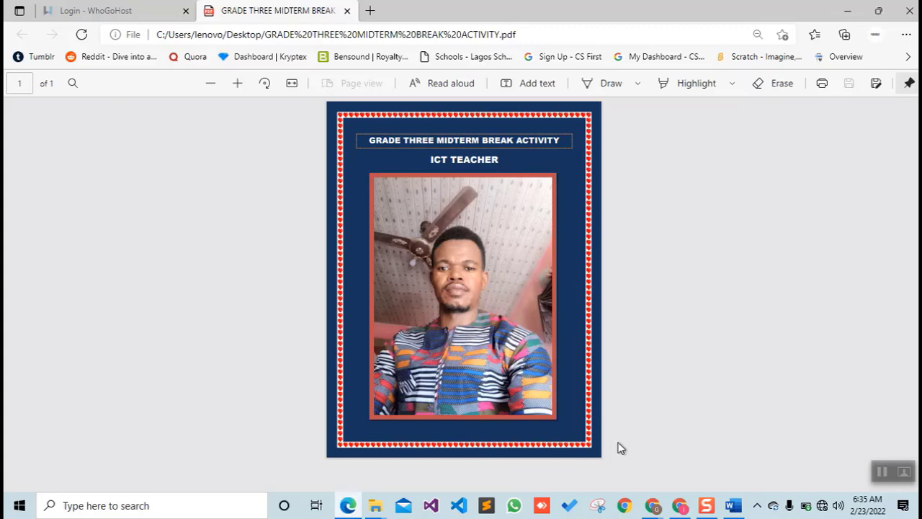
{"action": "left_click", "coordinate": [733, 505]}
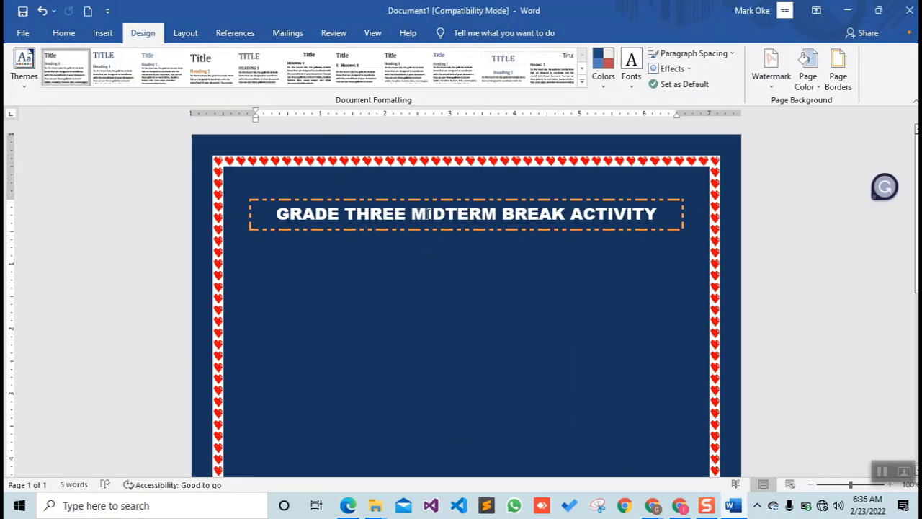
{"action": "double_click", "coordinate": [432, 253]}
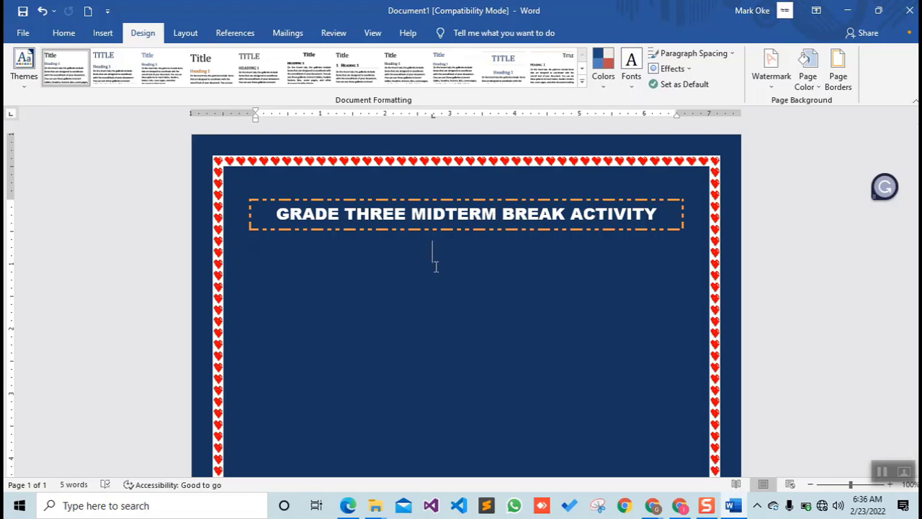
{"action": "type", "text": "ICT"}
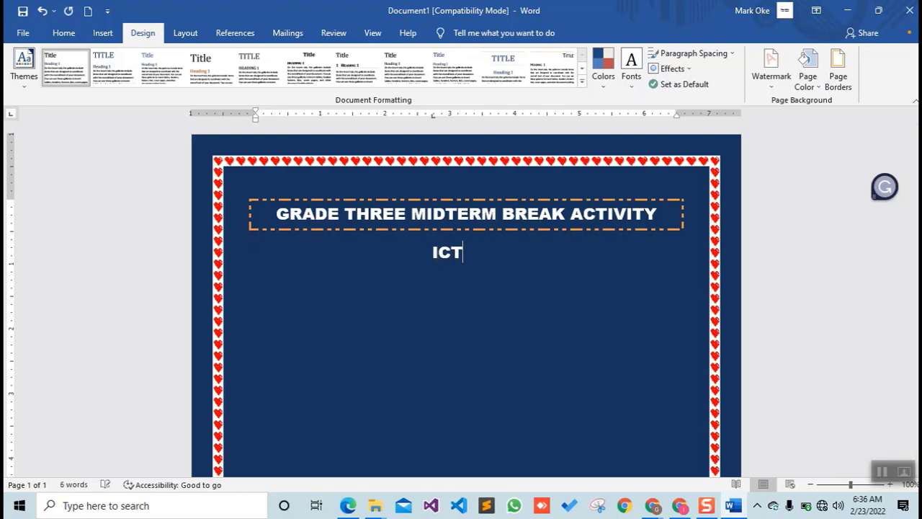
{"action": "type", "text": " TES"}
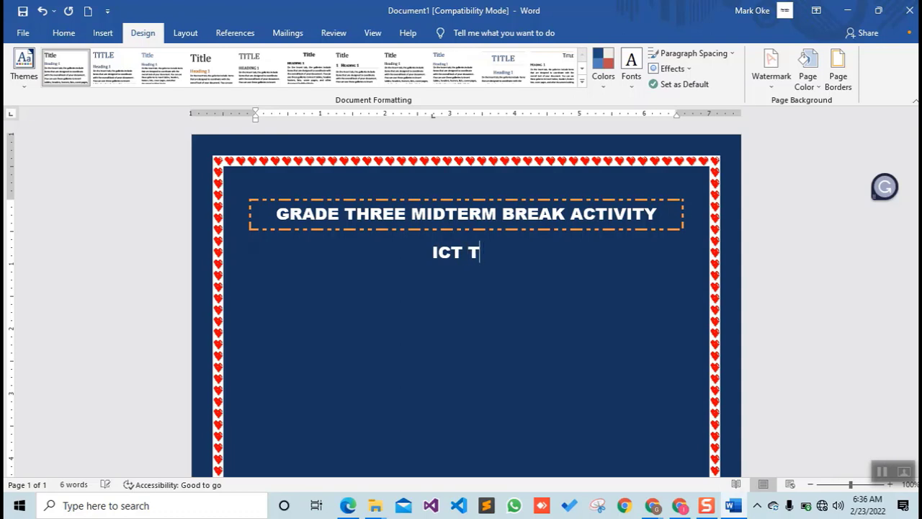
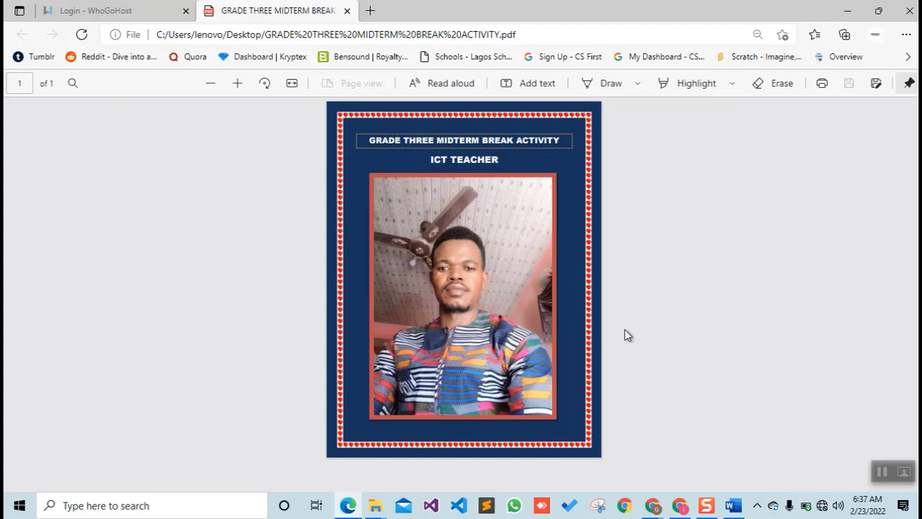
- Insert the teacher's portrait JPG from this device's Downloads folder below the ICT TEACHER line in Word
{"action": "left_click", "coordinate": [732, 505]}
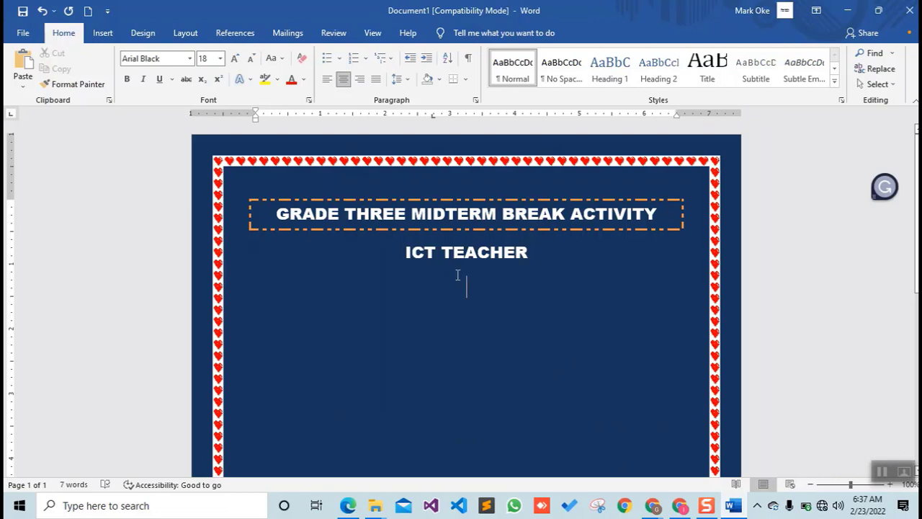
{"action": "left_click", "coordinate": [103, 34]}
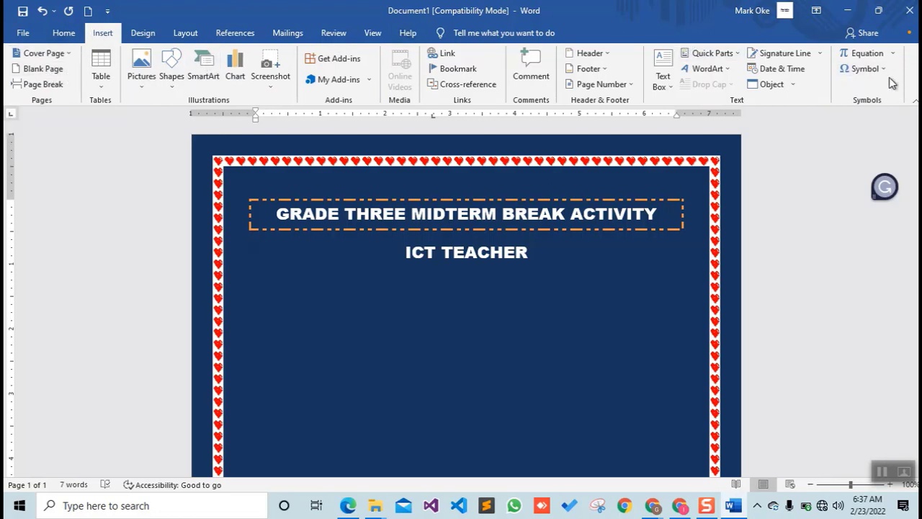
{"action": "left_click", "coordinate": [144, 86]}
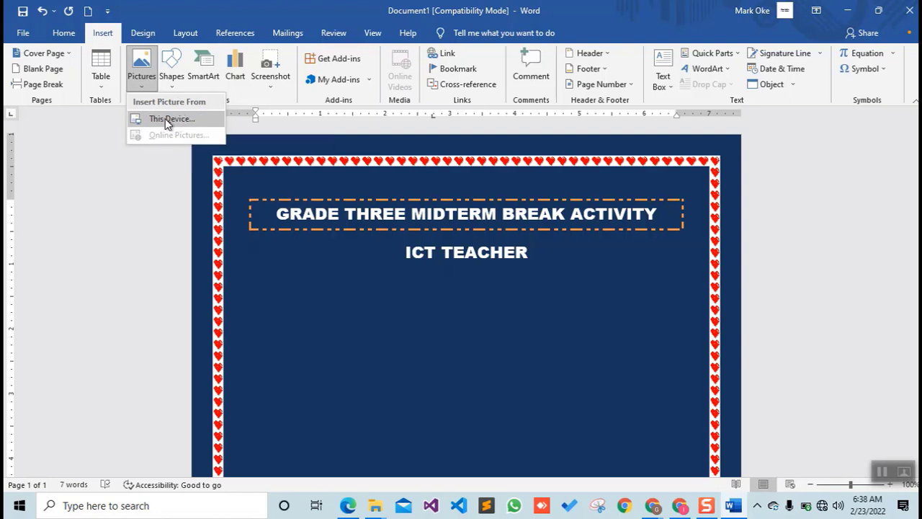
{"action": "left_click", "coordinate": [167, 121]}
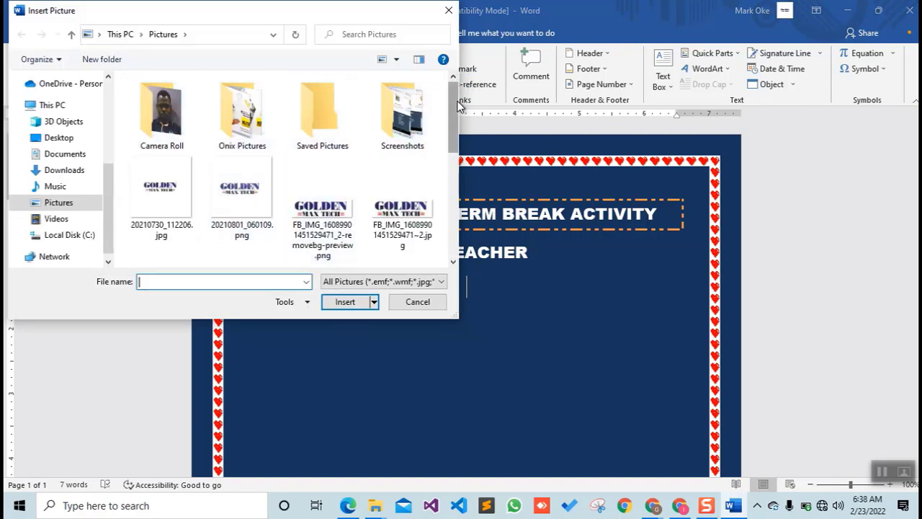
{"action": "left_click_drag", "start_coordinate": [454, 108], "coordinate": [431, 99]}
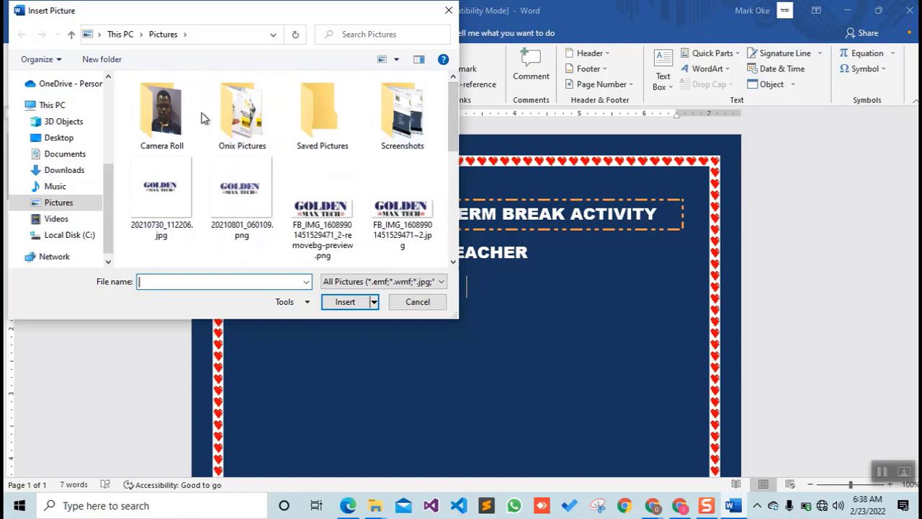
{"action": "left_click", "coordinate": [72, 177]}
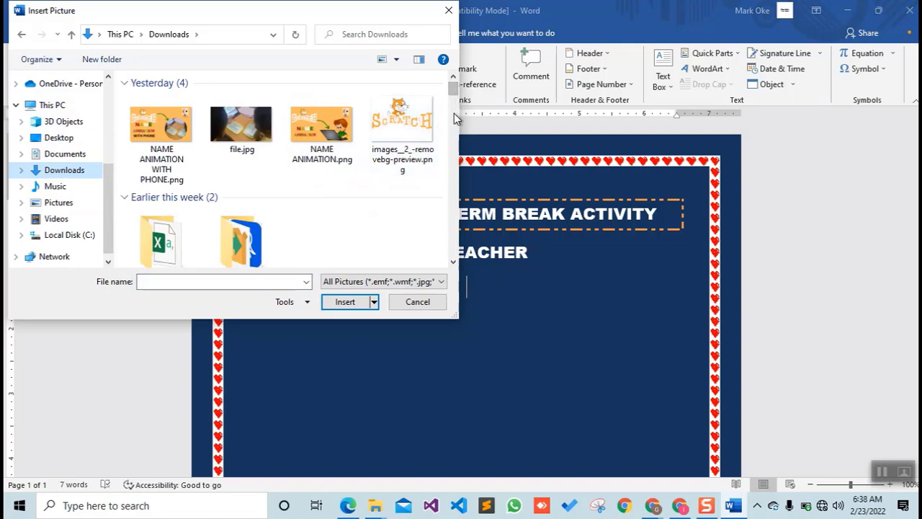
{"action": "mouse_move", "coordinate": [454, 89]}
{"action": "left_mouse_down"}
{"action": "mouse_move", "coordinate": [453, 117]}
{"action": "mouse_move", "coordinate": [453, 103]}
{"action": "left_mouse_up"}
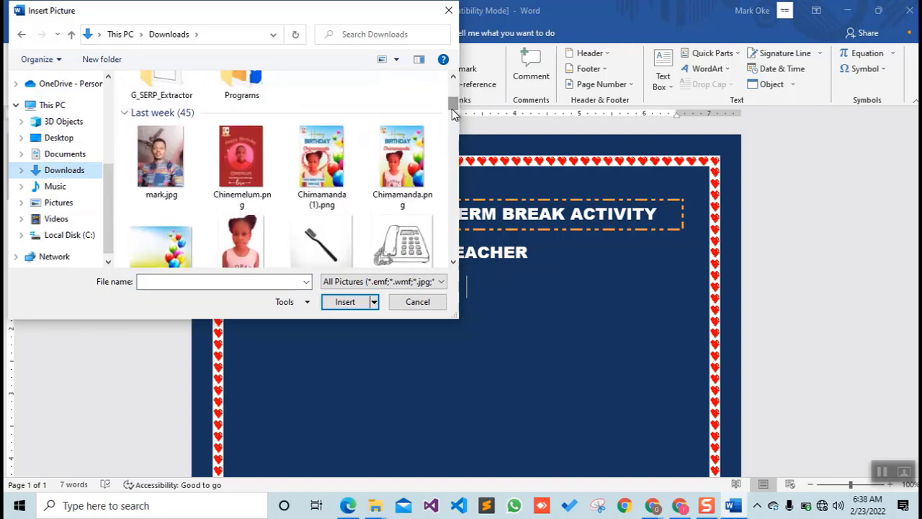
{"action": "left_click", "coordinate": [160, 170]}
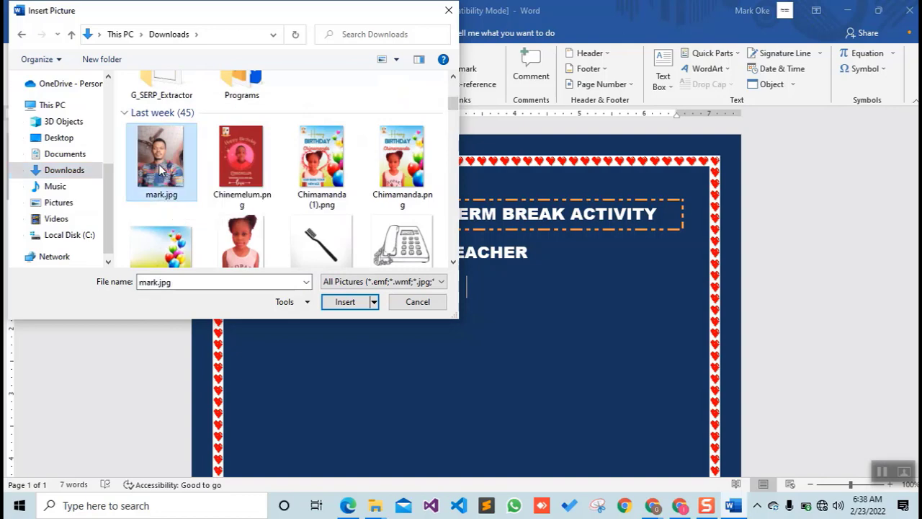
{"action": "left_click", "coordinate": [345, 301]}
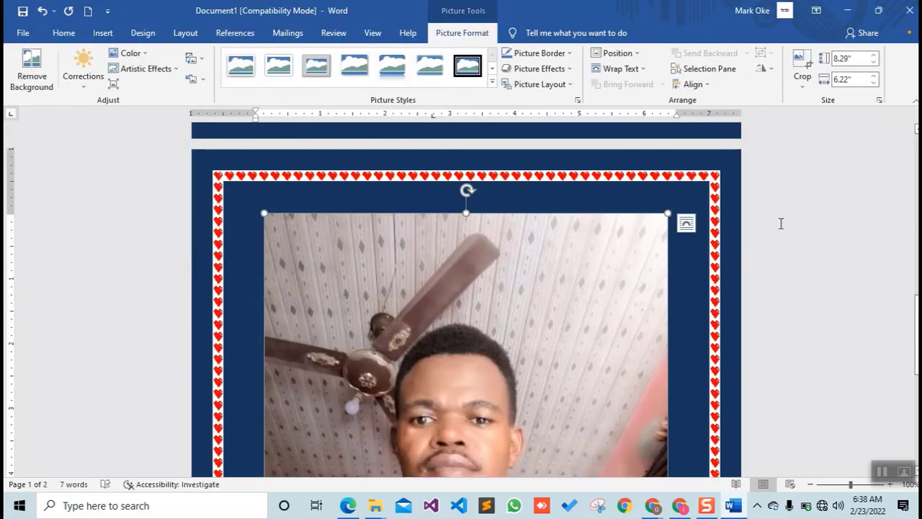
- Resize the portrait photo proportionally to about 7.63" high by 5.73" wide so it fits under ICT TEACHER on the first page
{"action": "left_click", "coordinate": [810, 485]}
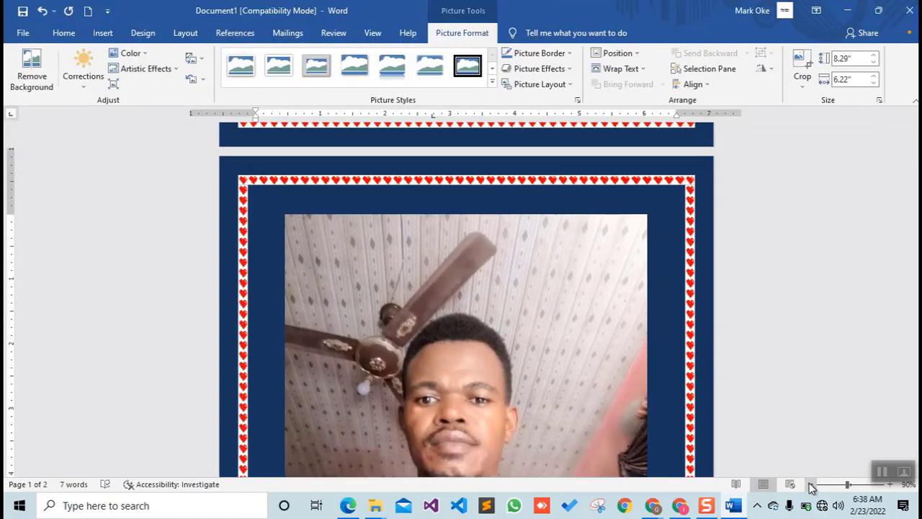
{"action": "left_click", "coordinate": [810, 484]}
{"action": "left_click", "coordinate": [811, 485]}
{"action": "left_click", "coordinate": [810, 485]}
{"action": "left_click", "coordinate": [810, 485]}
{"action": "left_click", "coordinate": [811, 485]}
{"action": "left_click", "coordinate": [810, 485]}
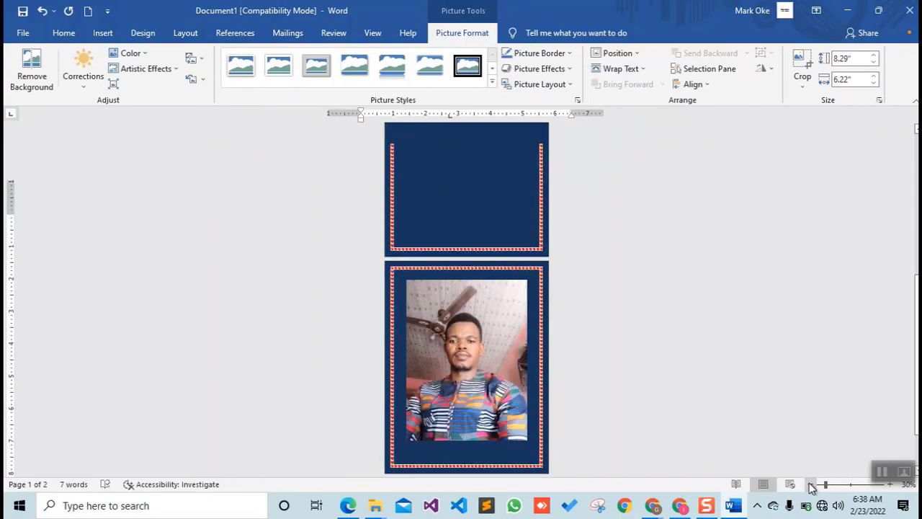
{"action": "left_click", "coordinate": [810, 484]}
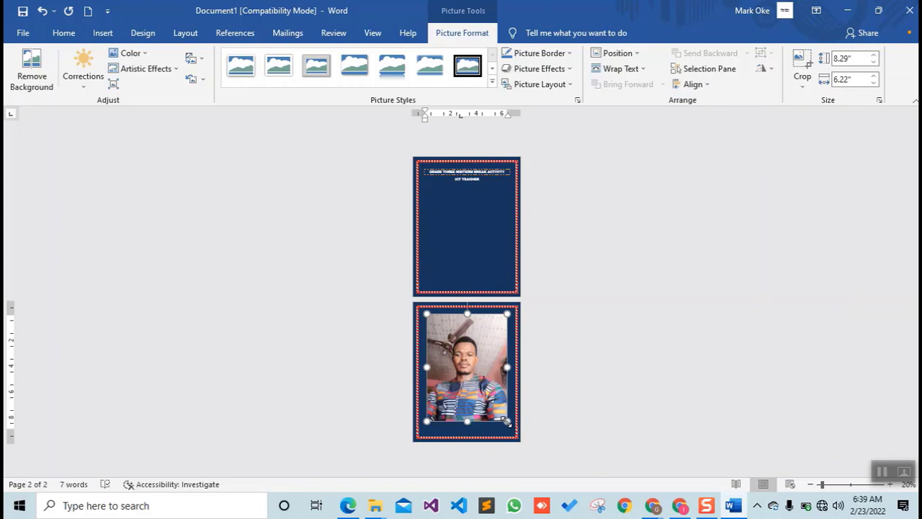
{"action": "left_click_drag", "start_coordinate": [507, 423], "coordinate": [473, 362]}
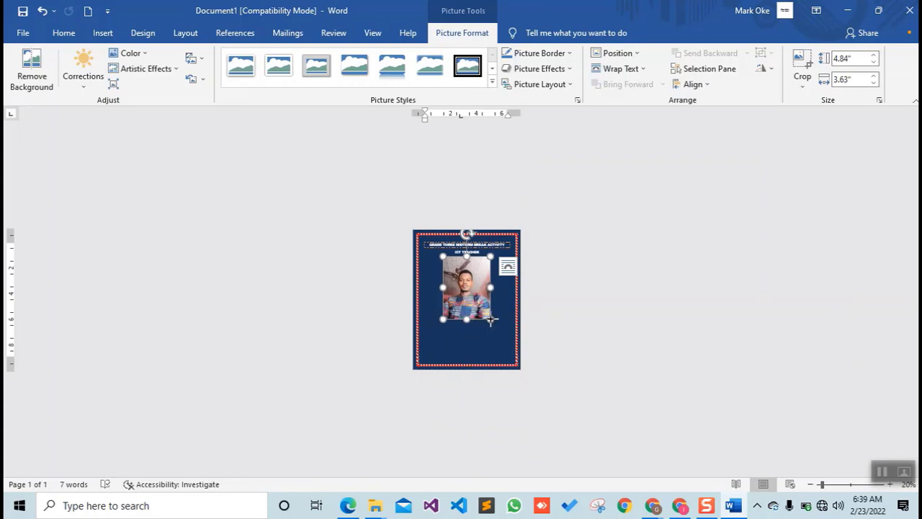
{"action": "left_click_drag", "start_coordinate": [490, 318], "coordinate": [503, 352]}
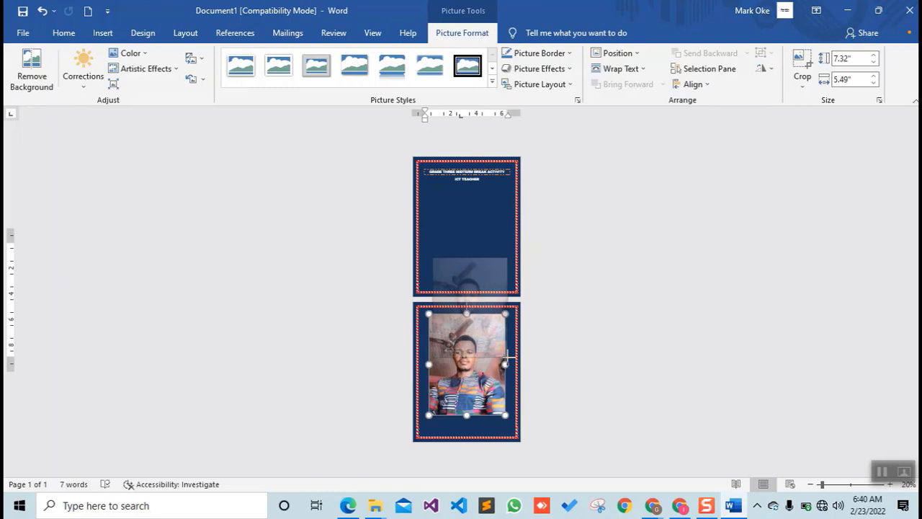
{"action": "left_click_drag", "start_coordinate": [507, 357], "coordinate": [504, 353]}
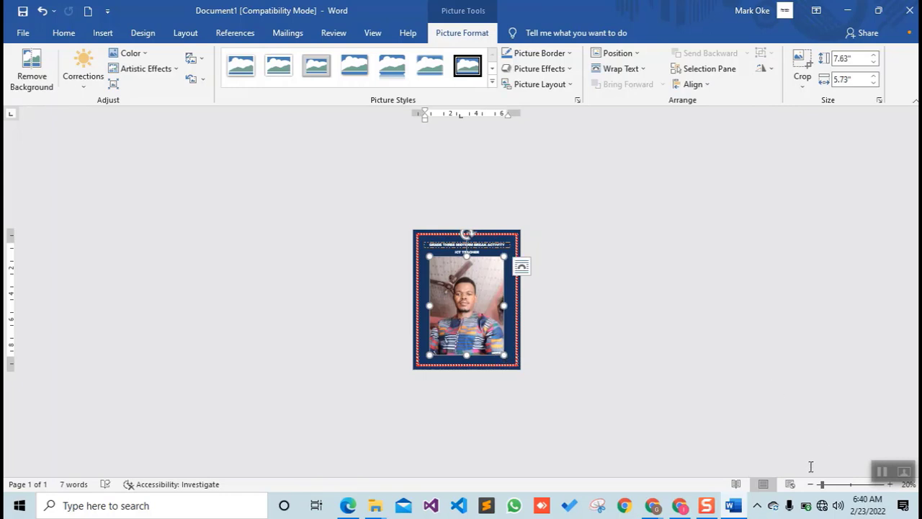
{"action": "left_click_drag", "start_coordinate": [823, 487], "coordinate": [832, 488]}
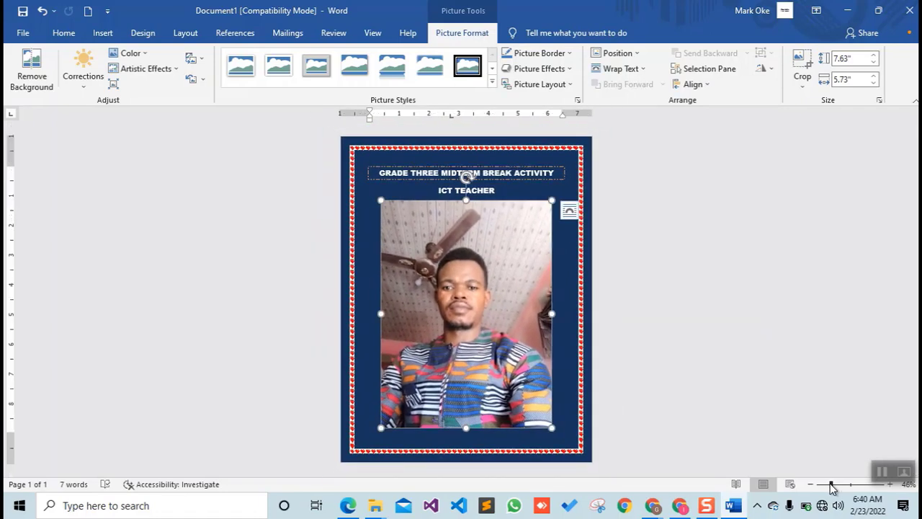
{"action": "left_click", "coordinate": [622, 290]}
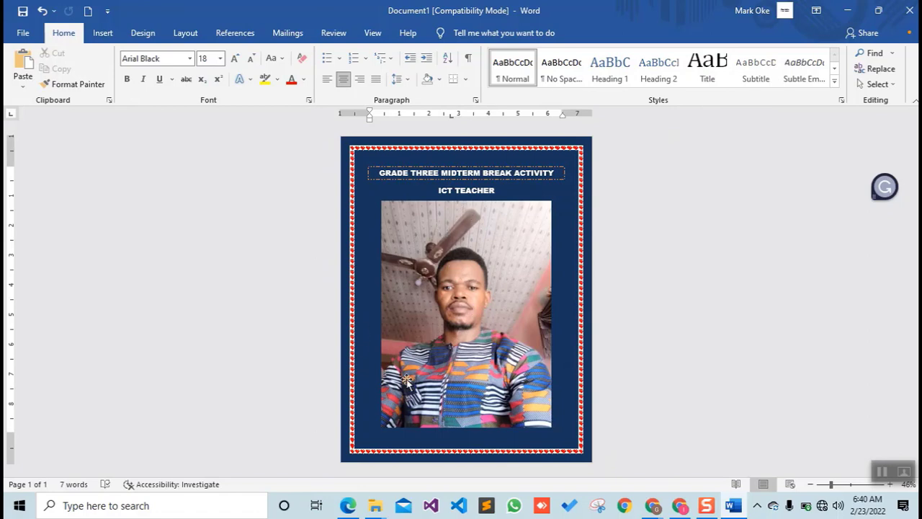
- Following the framed photo on the reference PDF in Edge, apply Double Frame, Black to Word's photo and shrink it to about 7.21" by 5.41"
{"action": "left_click", "coordinate": [349, 506]}
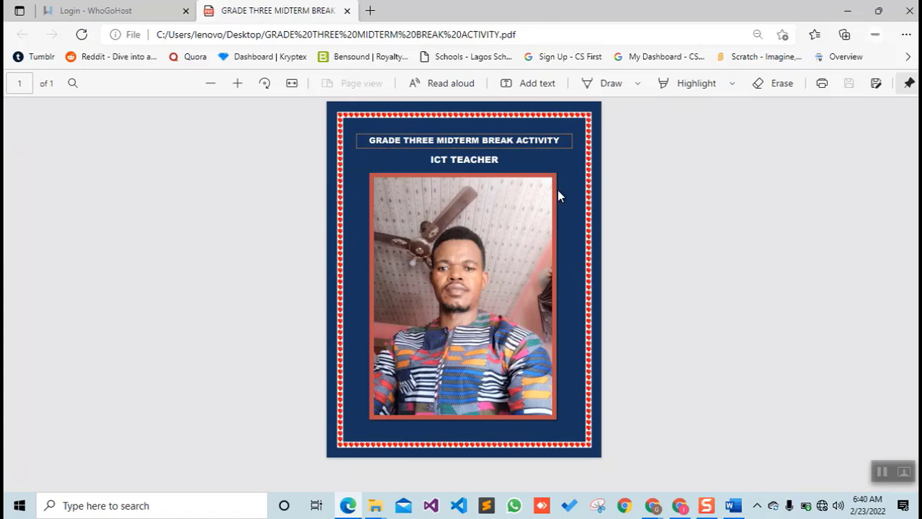
{"action": "left_click", "coordinate": [733, 507]}
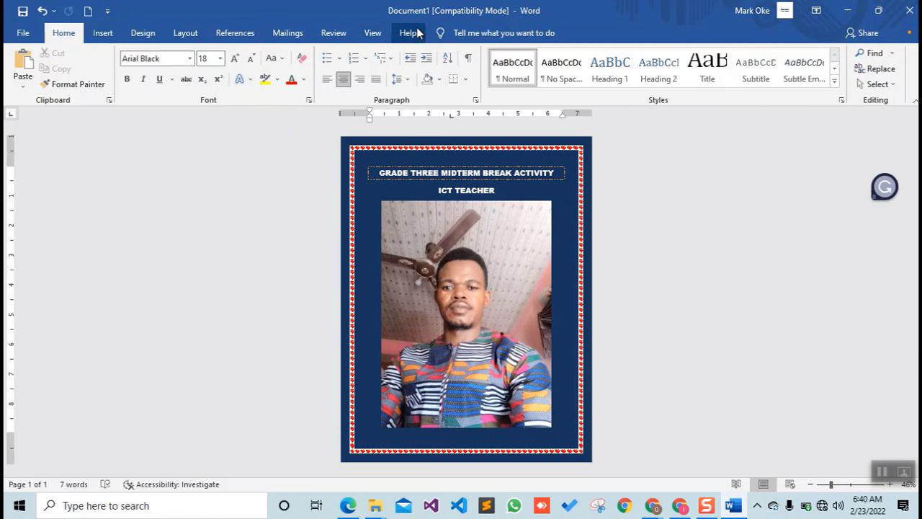
{"action": "left_click", "coordinate": [453, 279]}
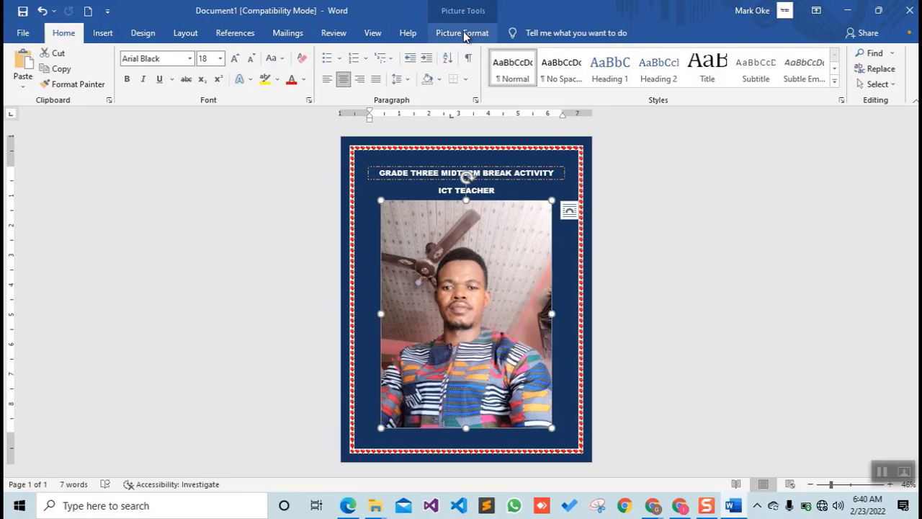
{"action": "left_click", "coordinate": [463, 32]}
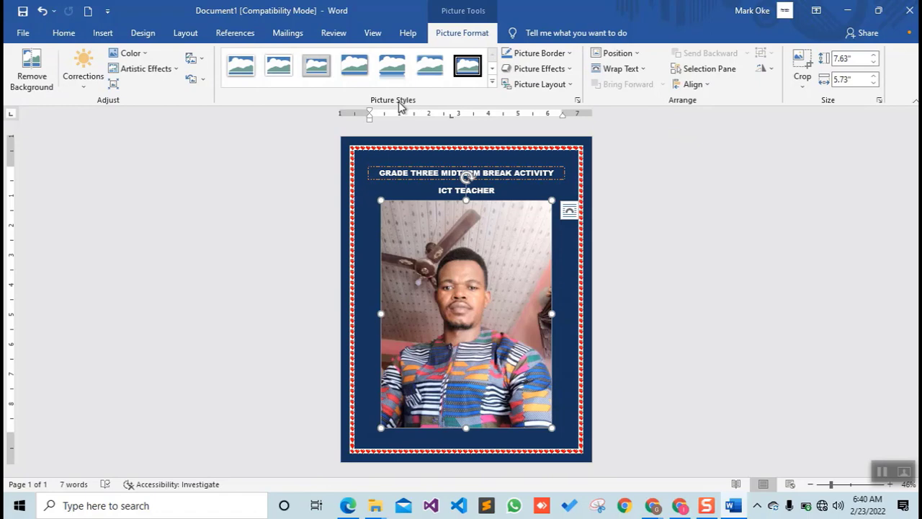
{"action": "left_click", "coordinate": [493, 69]}
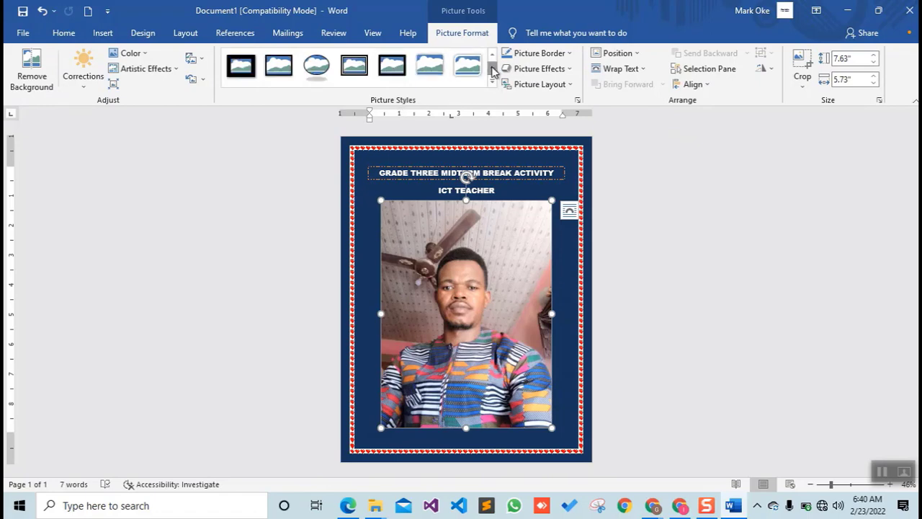
{"action": "left_click", "coordinate": [492, 56]}
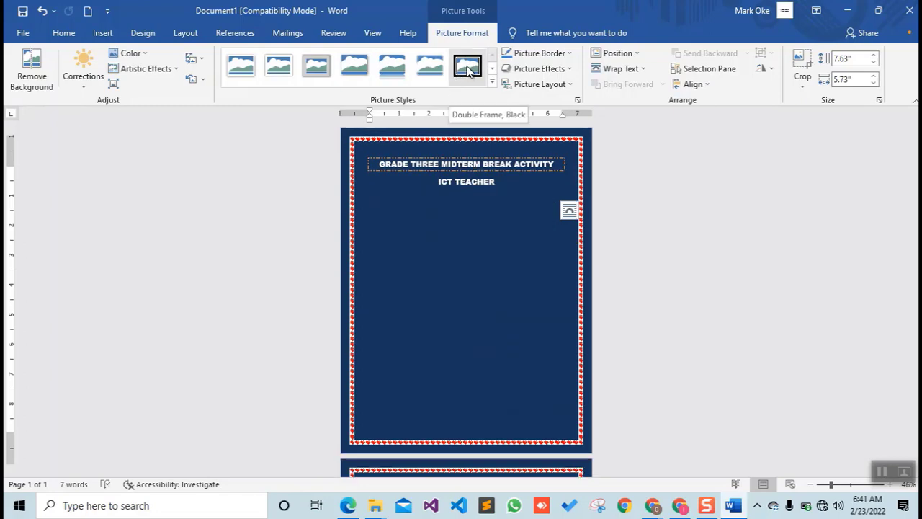
{"action": "left_click", "coordinate": [468, 66]}
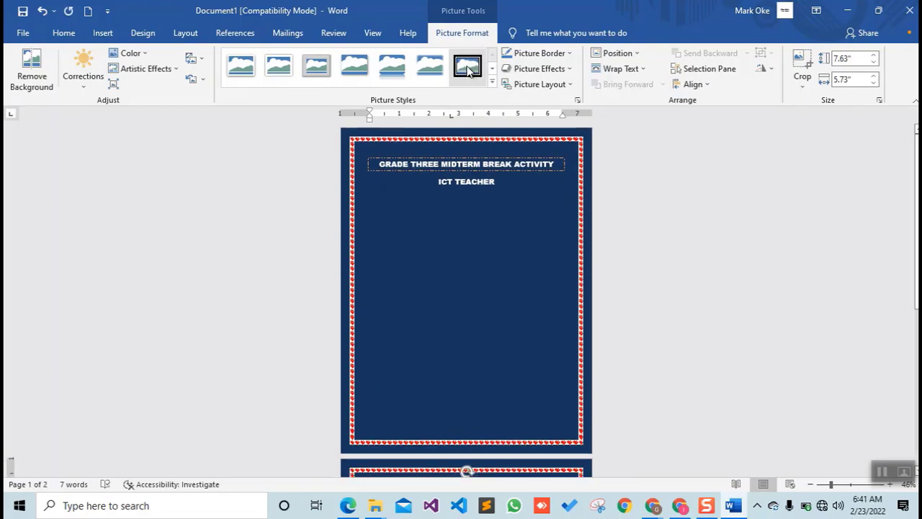
{"action": "left_click_drag", "start_coordinate": [916, 266], "coordinate": [915, 421]}
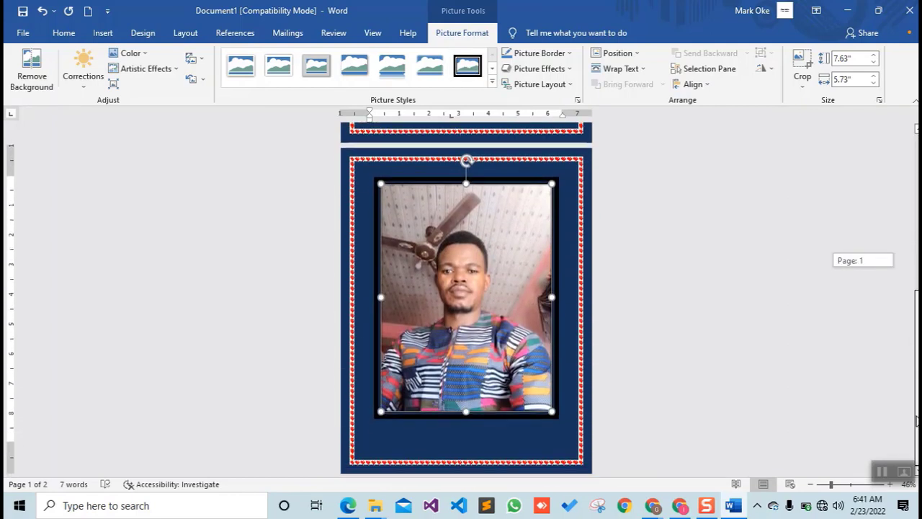
{"action": "left_click_drag", "start_coordinate": [552, 408], "coordinate": [542, 392]}
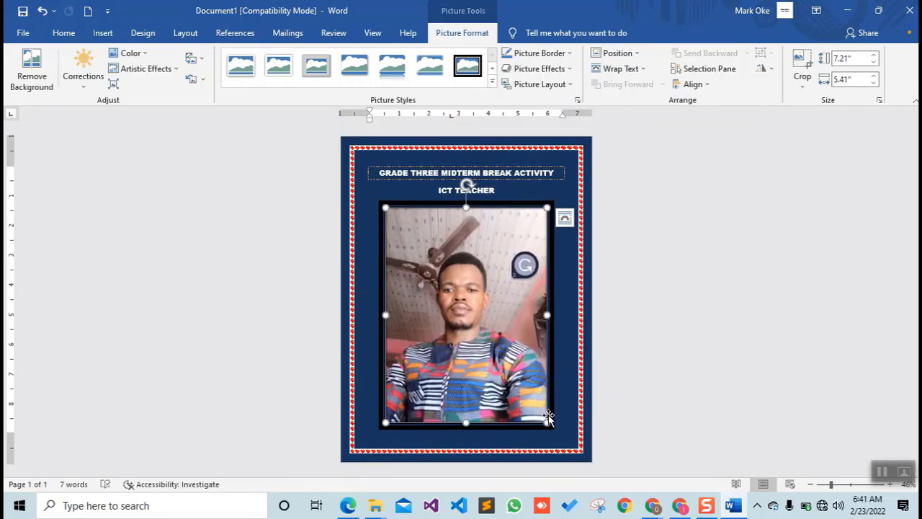
- Check the photo frame's colour on the reference PDF in Edge, and set the picture border in Word to Red, Accent 2
{"action": "left_click_drag", "start_coordinate": [547, 422], "coordinate": [550, 416]}
{"action": "left_click", "coordinate": [414, 202]}
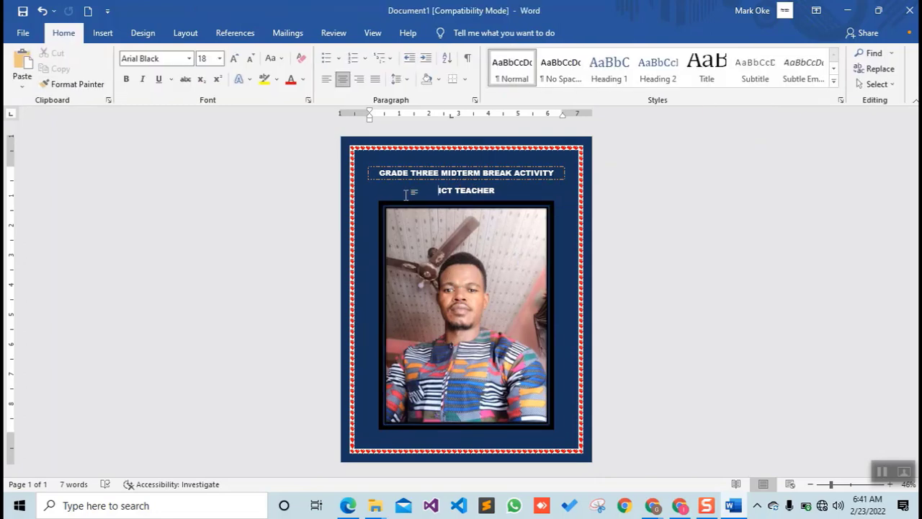
{"action": "left_click", "coordinate": [431, 242]}
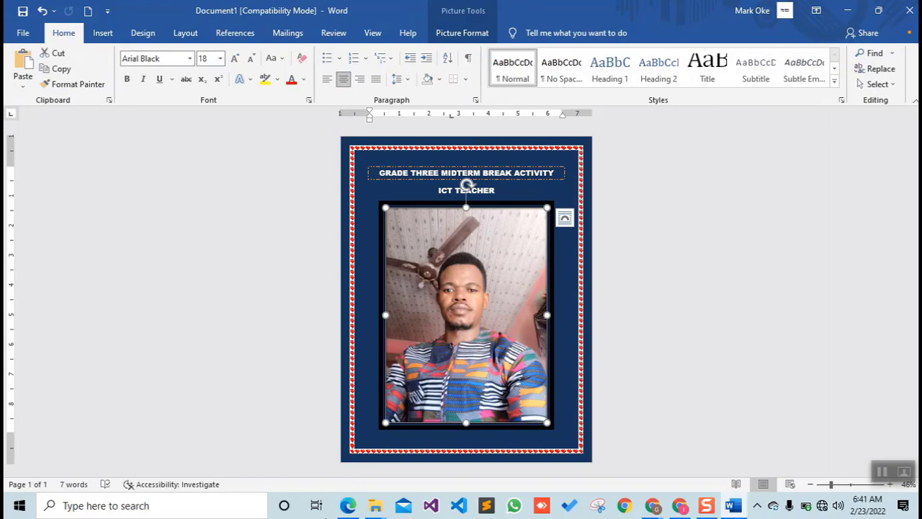
{"action": "left_click", "coordinate": [349, 506]}
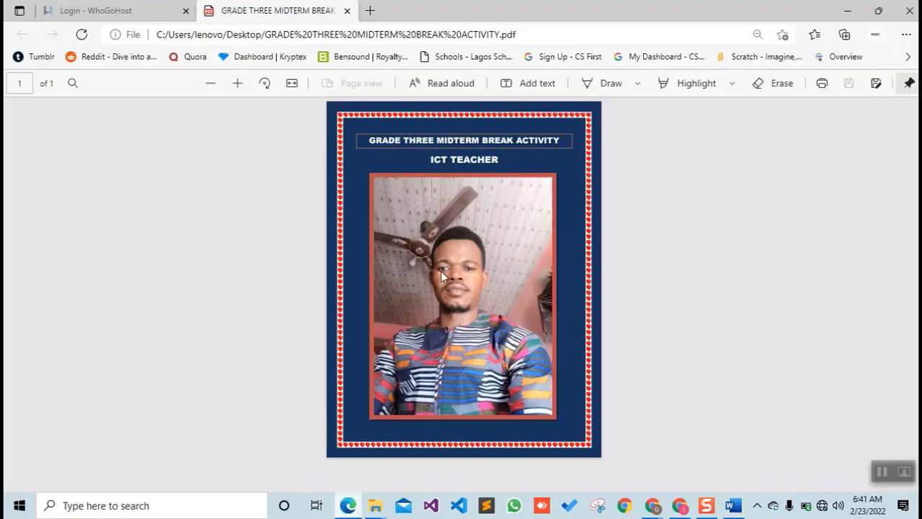
{"action": "left_click", "coordinate": [348, 505]}
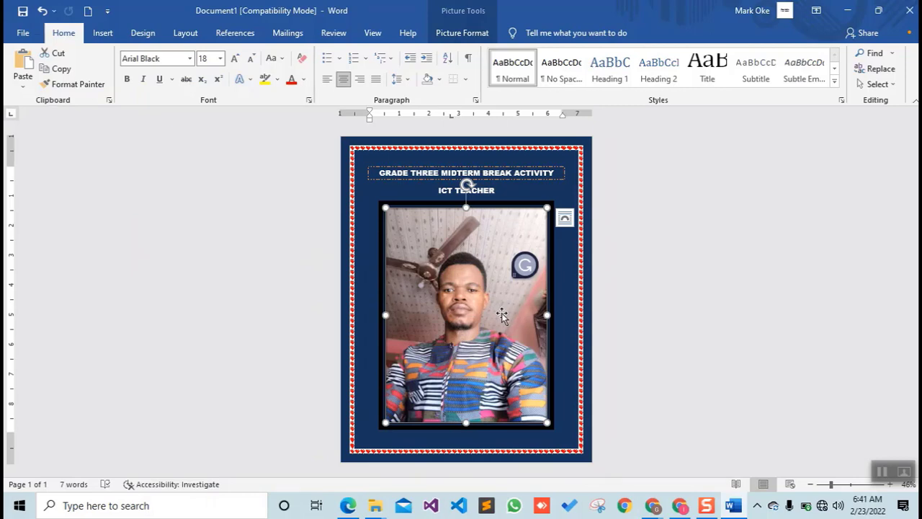
{"action": "left_click", "coordinate": [464, 33]}
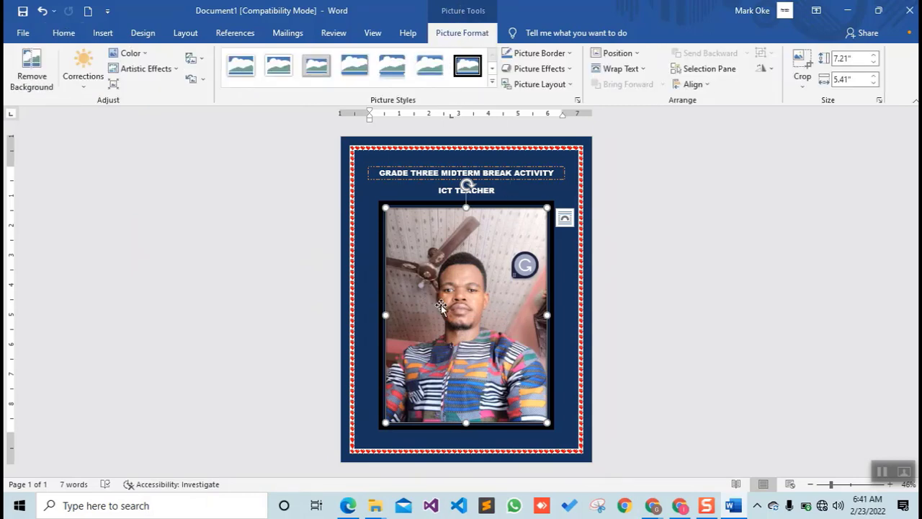
{"action": "left_click", "coordinate": [353, 498]}
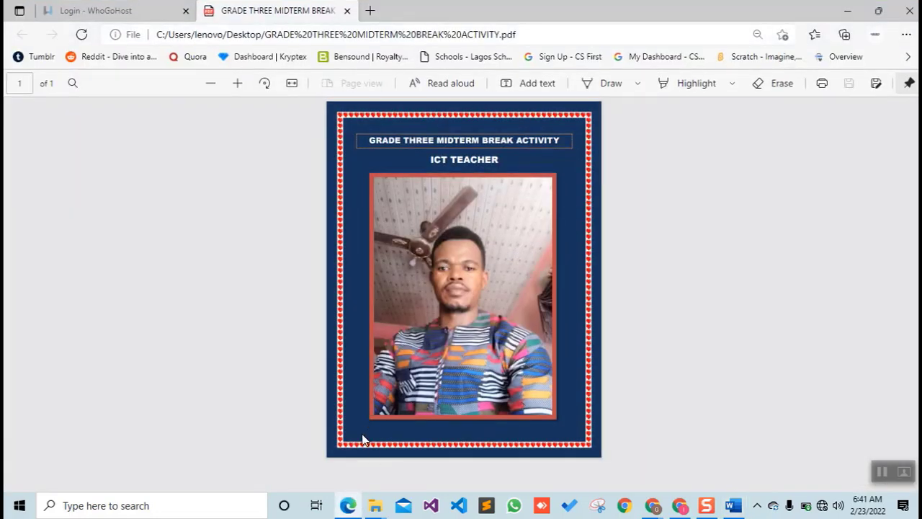
{"action": "left_click", "coordinate": [350, 497]}
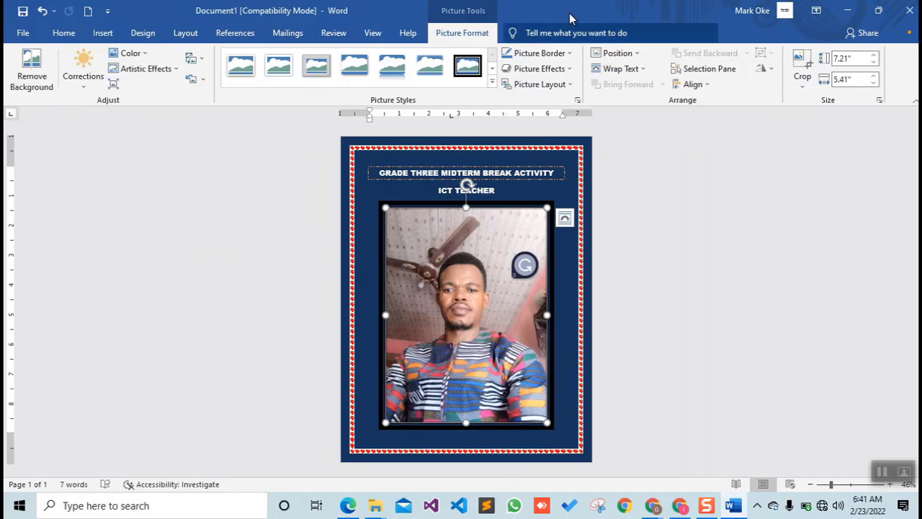
{"action": "left_click", "coordinate": [571, 53]}
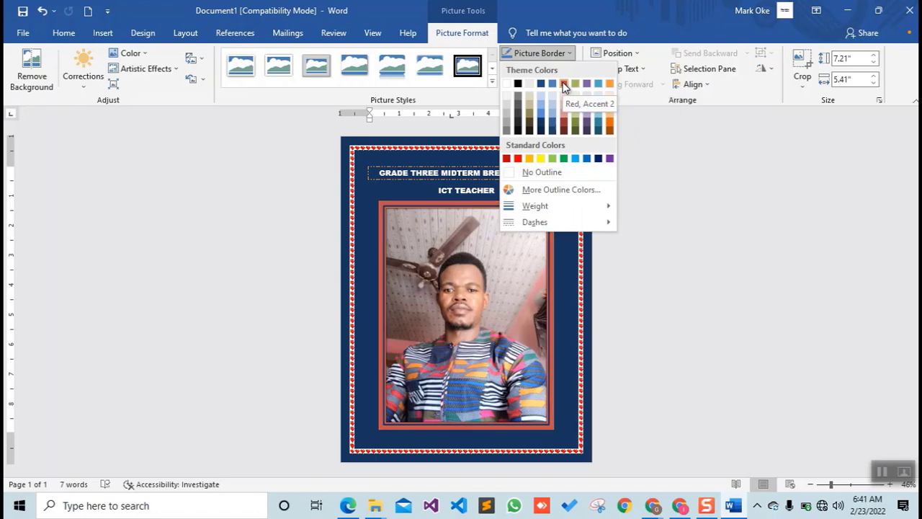
{"action": "left_click", "coordinate": [563, 84]}
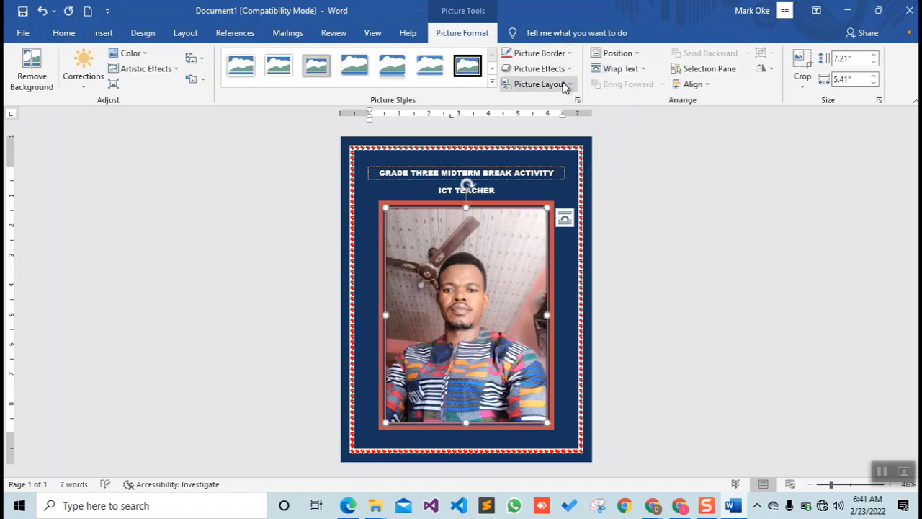
- Compare the Word cover page with the reference PDF in Edge, and review the ICT TEACHER line and overall page layout
{"action": "left_click", "coordinate": [353, 506]}
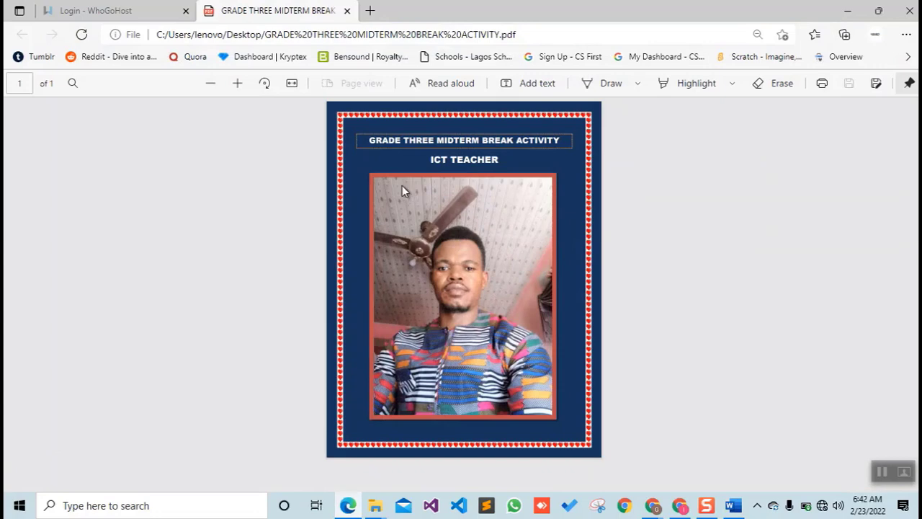
{"action": "left_click", "coordinate": [348, 505]}
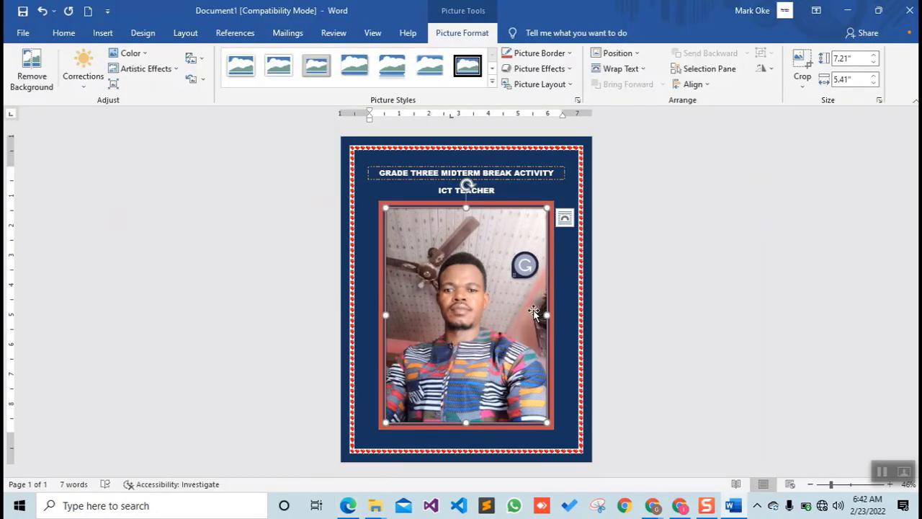
{"action": "left_click", "coordinate": [560, 319]}
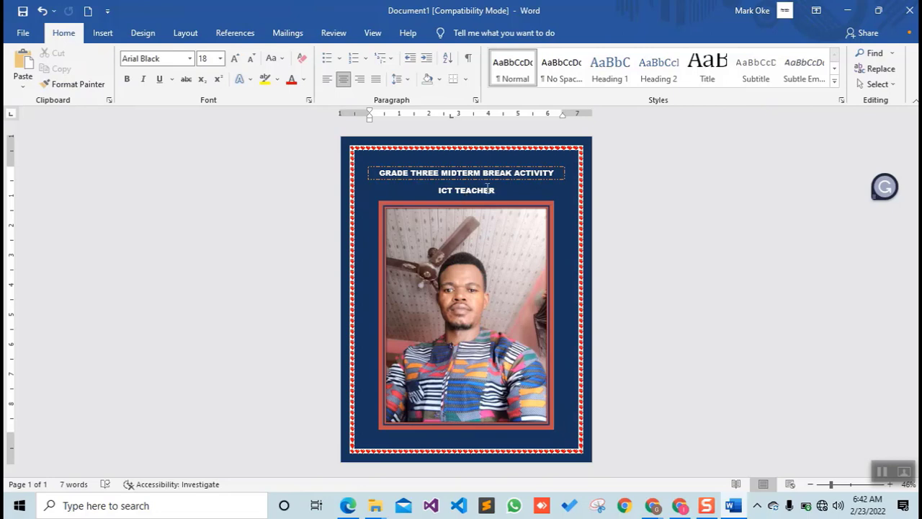
{"action": "left_click_drag", "start_coordinate": [498, 189], "coordinate": [434, 192]}
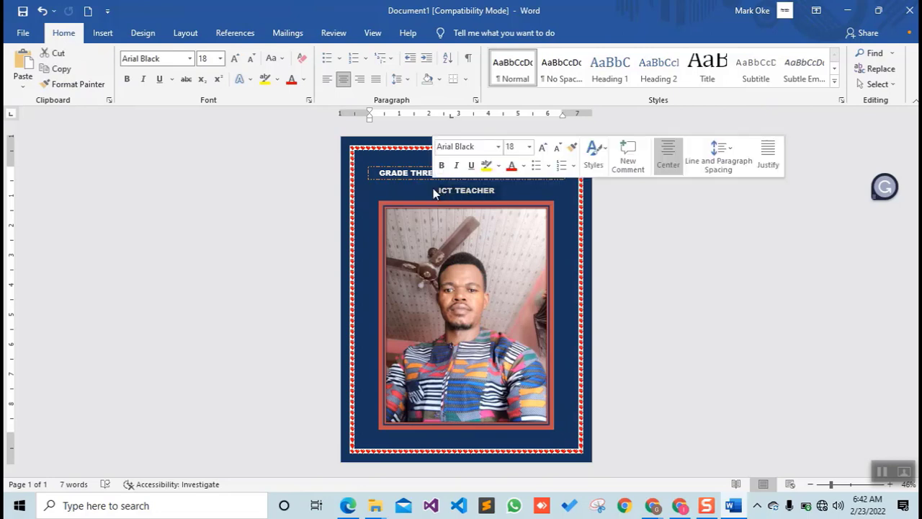
{"action": "left_click", "coordinate": [458, 294]}
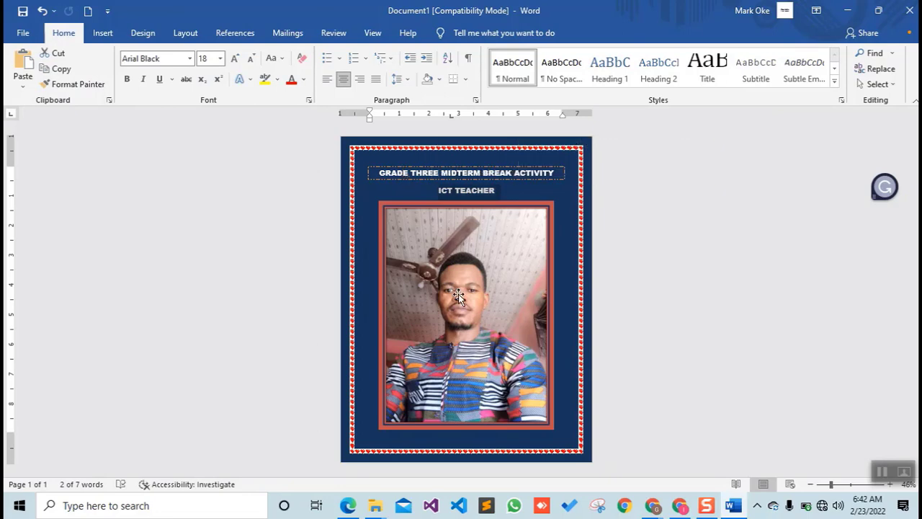
{"action": "left_click", "coordinate": [566, 336]}
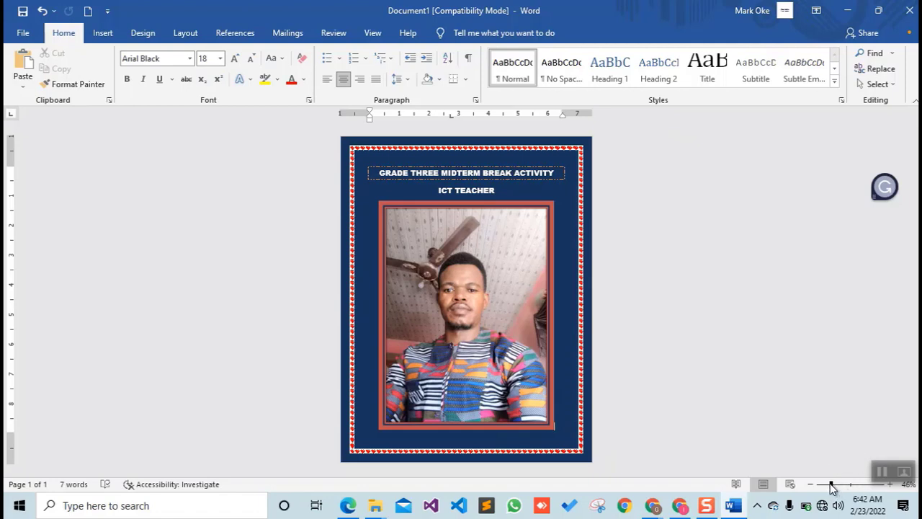
{"action": "left_click_drag", "start_coordinate": [831, 487], "coordinate": [831, 488]}
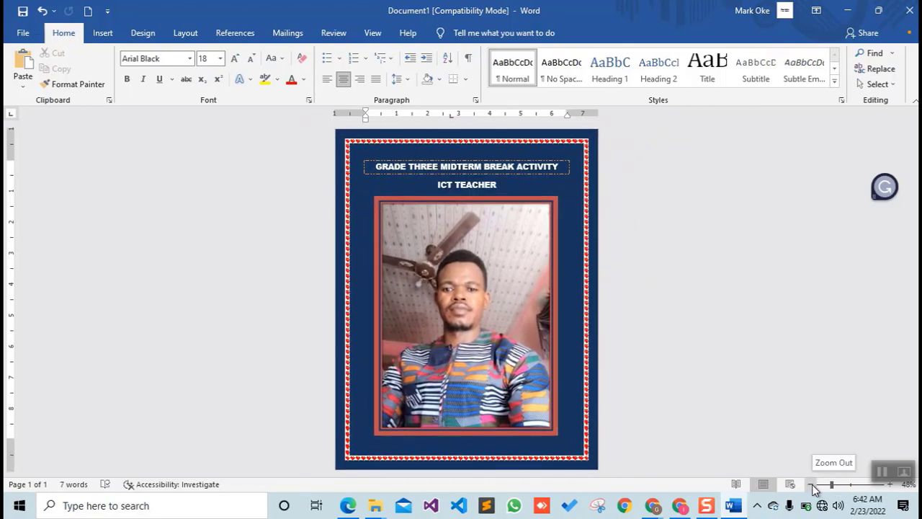
{"action": "left_click", "coordinate": [812, 485]}
{"action": "left_click", "coordinate": [811, 484]}
{"action": "left_click", "coordinate": [811, 485]}
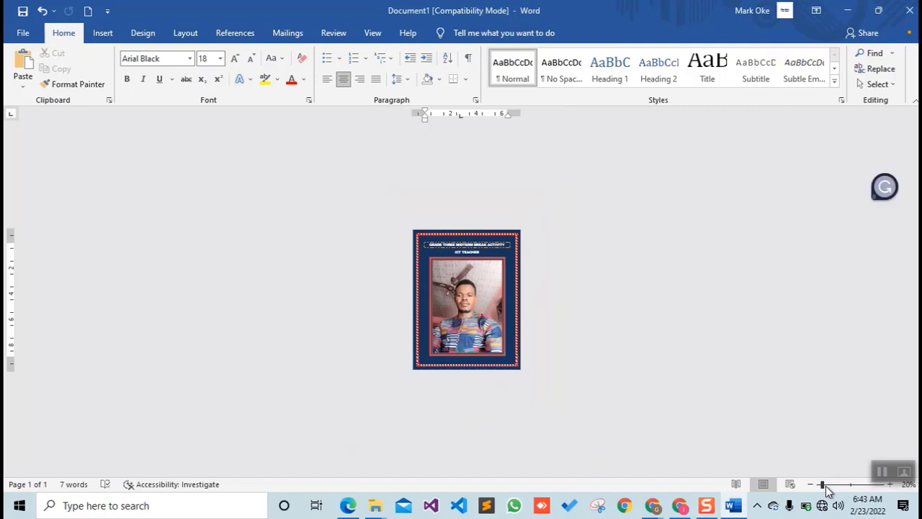
{"action": "left_click_drag", "start_coordinate": [822, 487], "coordinate": [831, 488]}
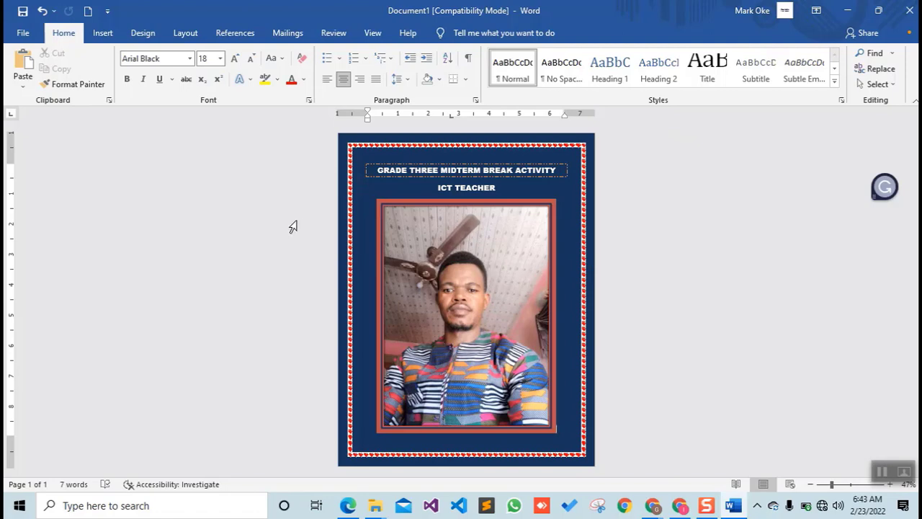
{"action": "left_click", "coordinate": [21, 34]}
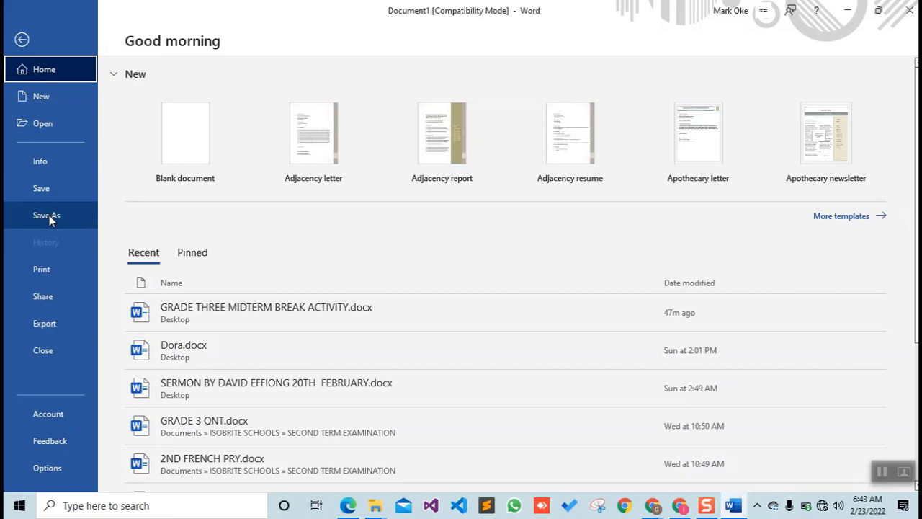
{"action": "left_click", "coordinate": [47, 216]}
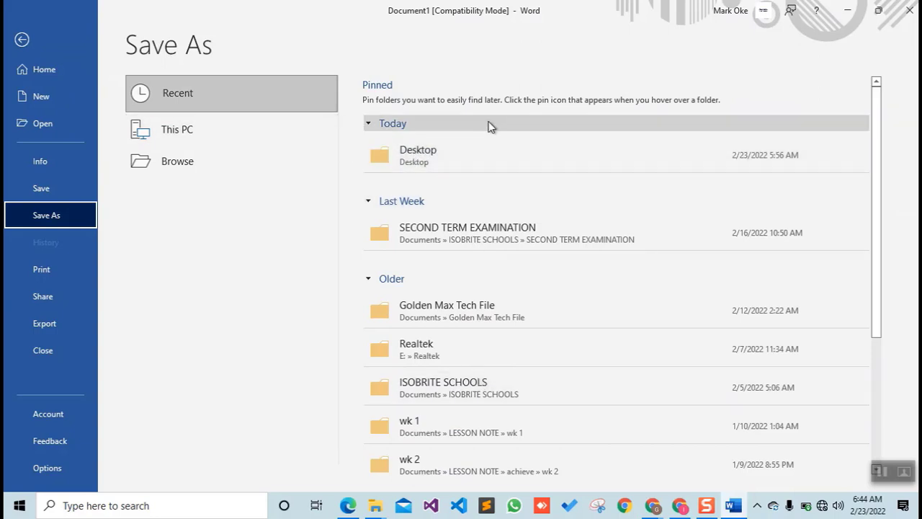
{"action": "left_click", "coordinate": [503, 152]}
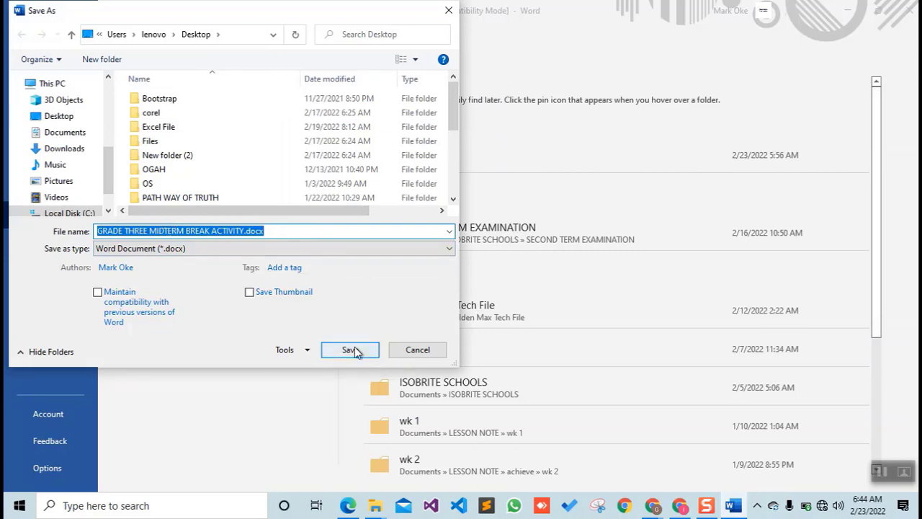
{"action": "left_click", "coordinate": [351, 349]}
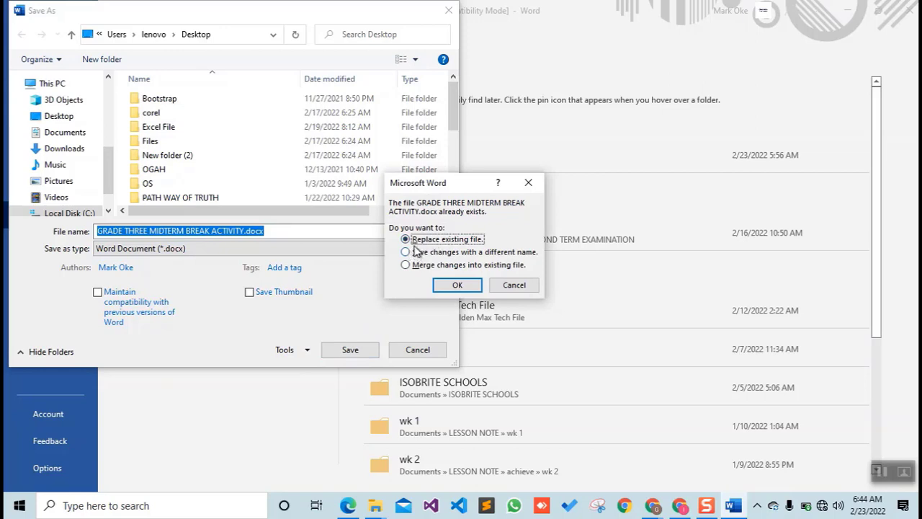
{"action": "left_click", "coordinate": [514, 286]}
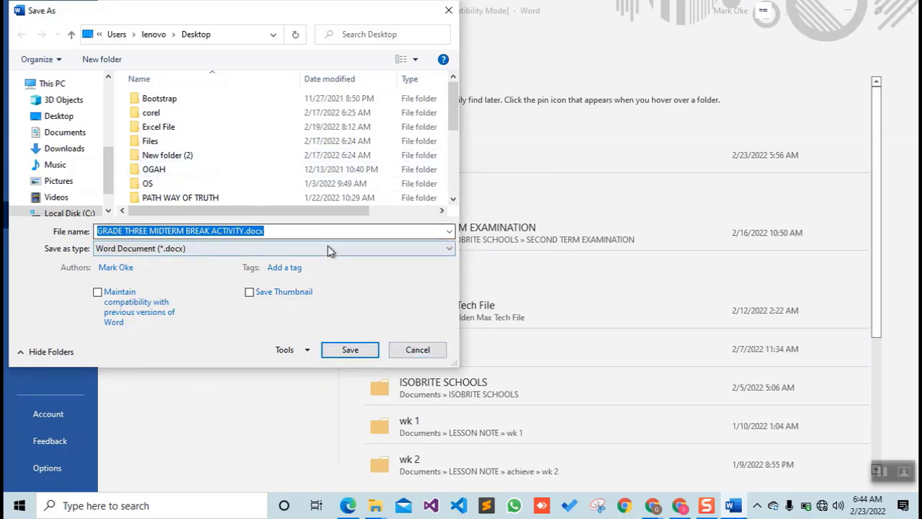
{"action": "left_click", "coordinate": [417, 350]}
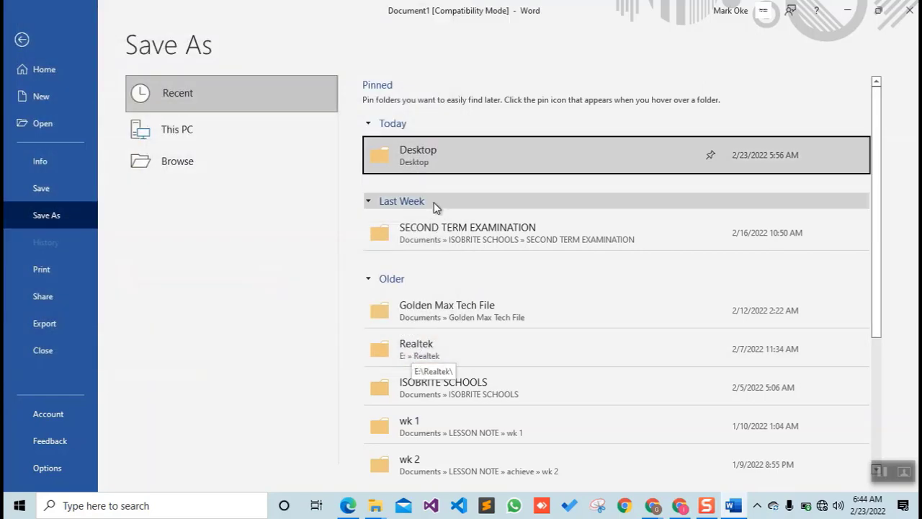
{"action": "left_click", "coordinate": [22, 41]}
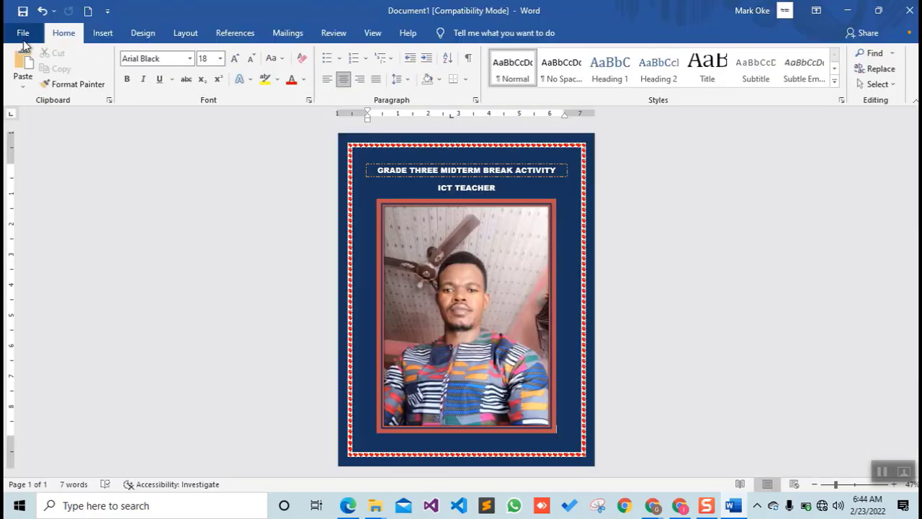